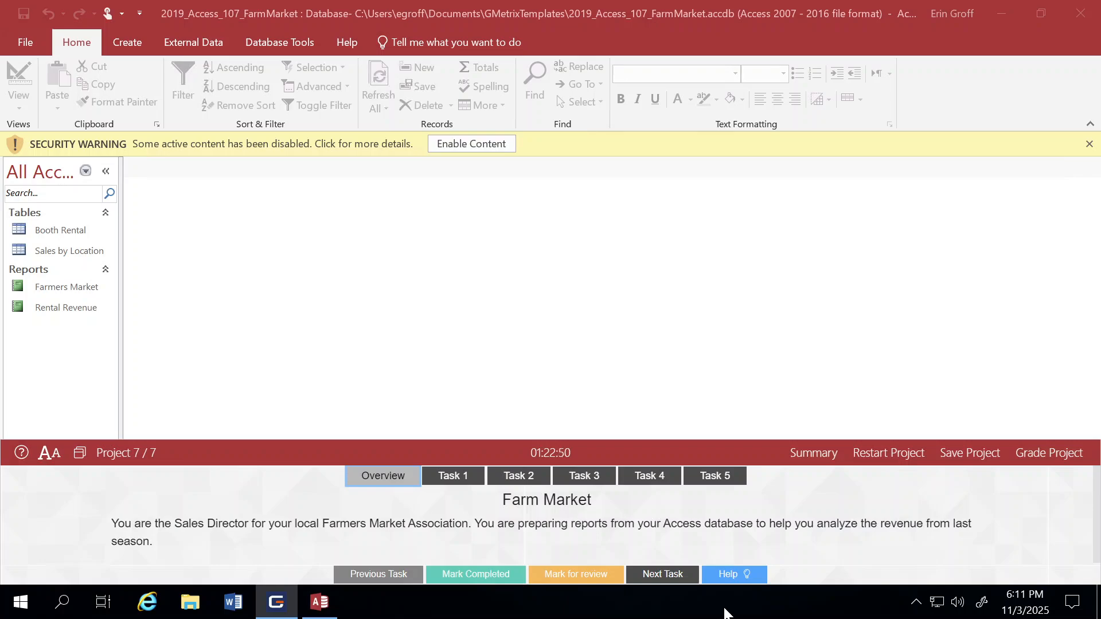
Display the Task 1 instructions without the help steps and open the Farmers Market report in Design View.
left_click(446, 478)
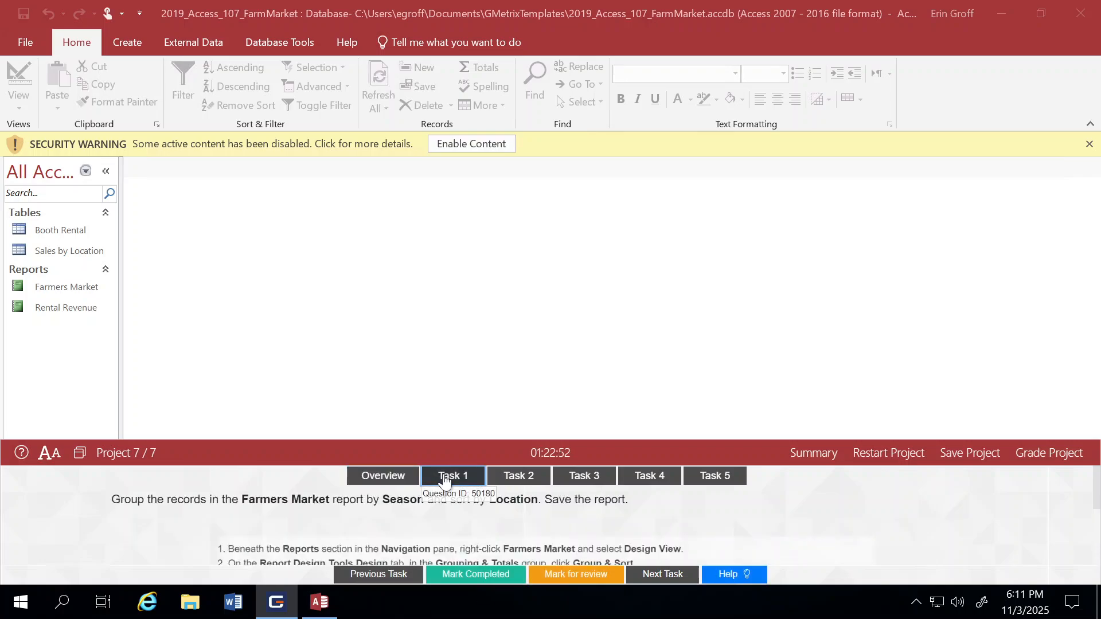
left_click(730, 582)
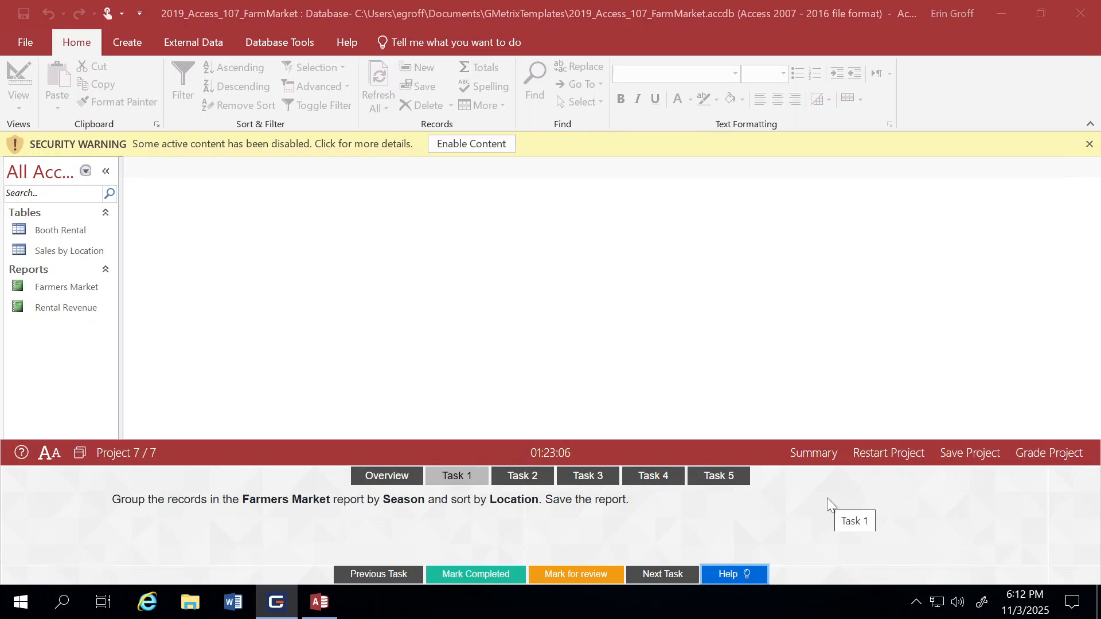
right_click(58, 290)
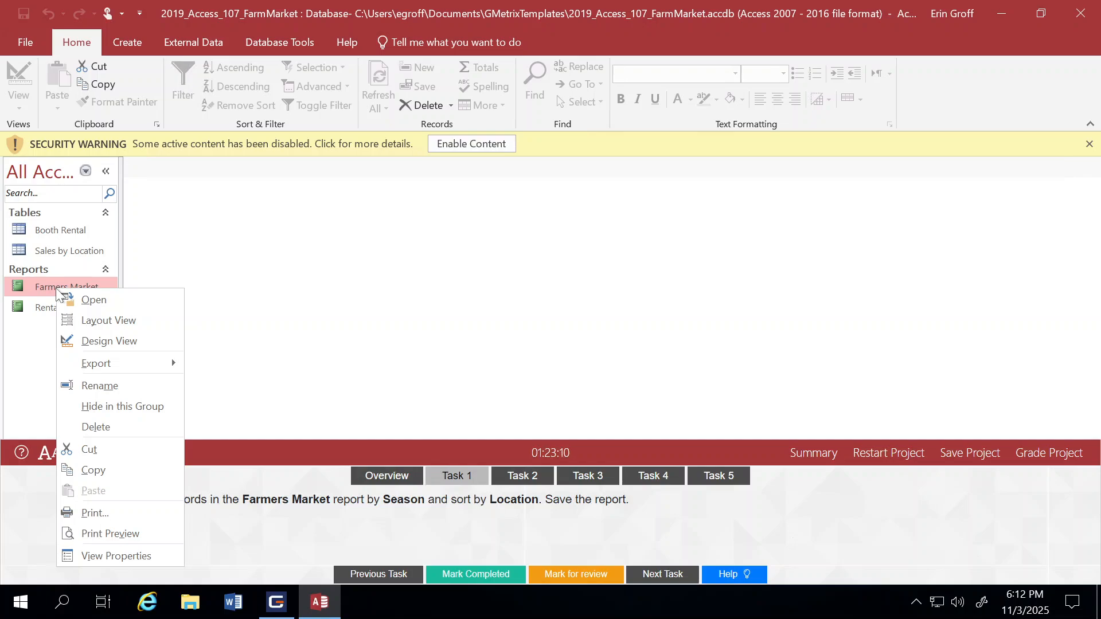
left_click(112, 341)
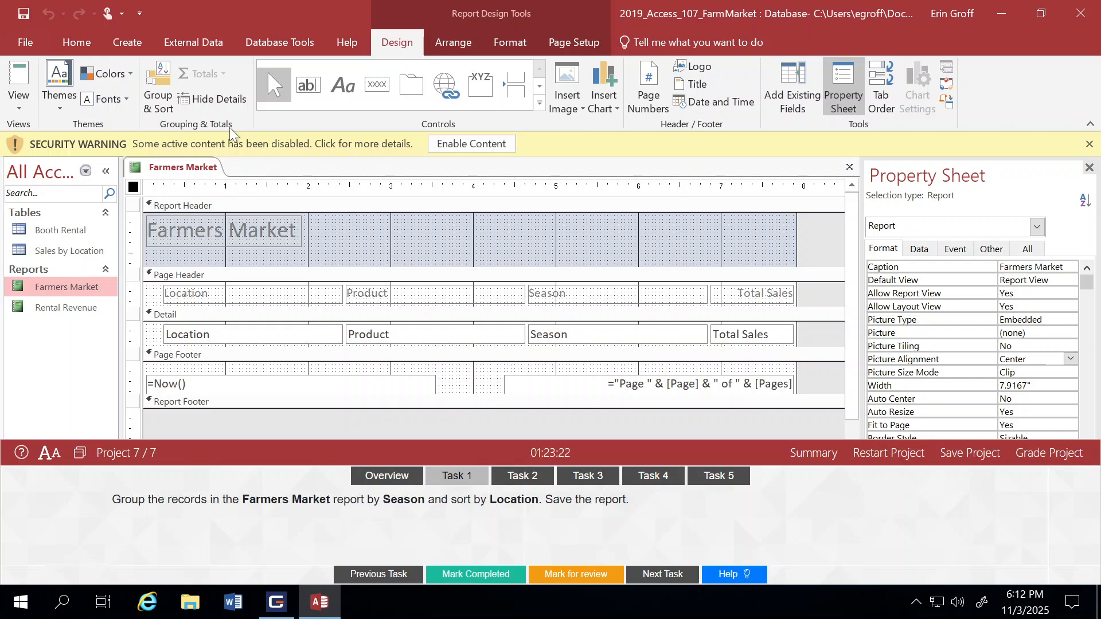
Add a group on the Location field to the Farmers Market report, using the grouping and sorting pane.
left_click(159, 101)
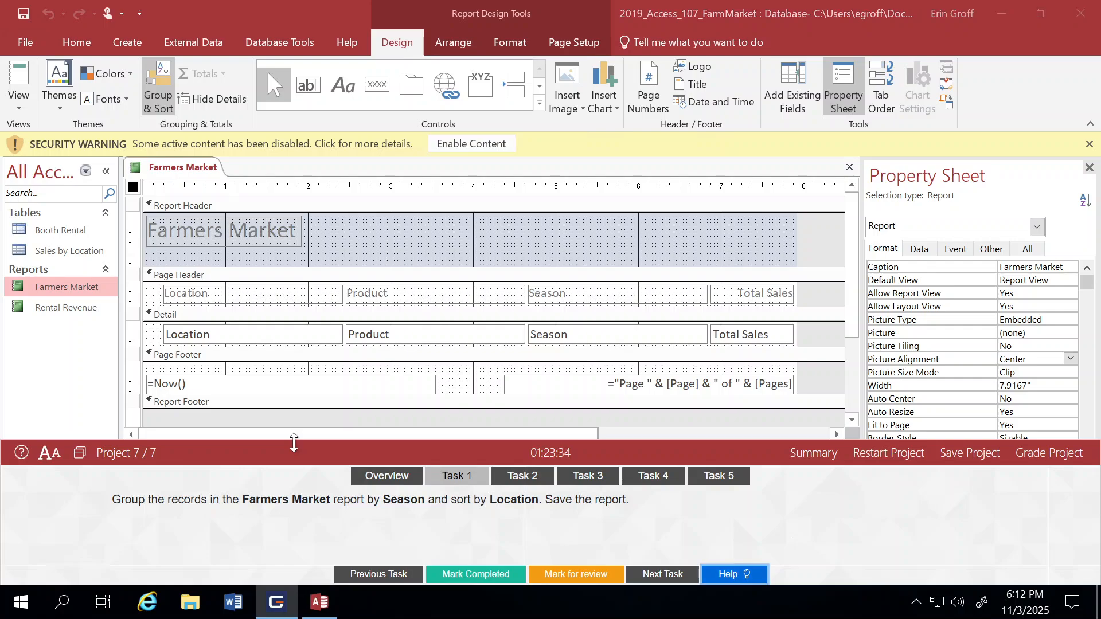
left_click_drag(294, 442, 306, 562)
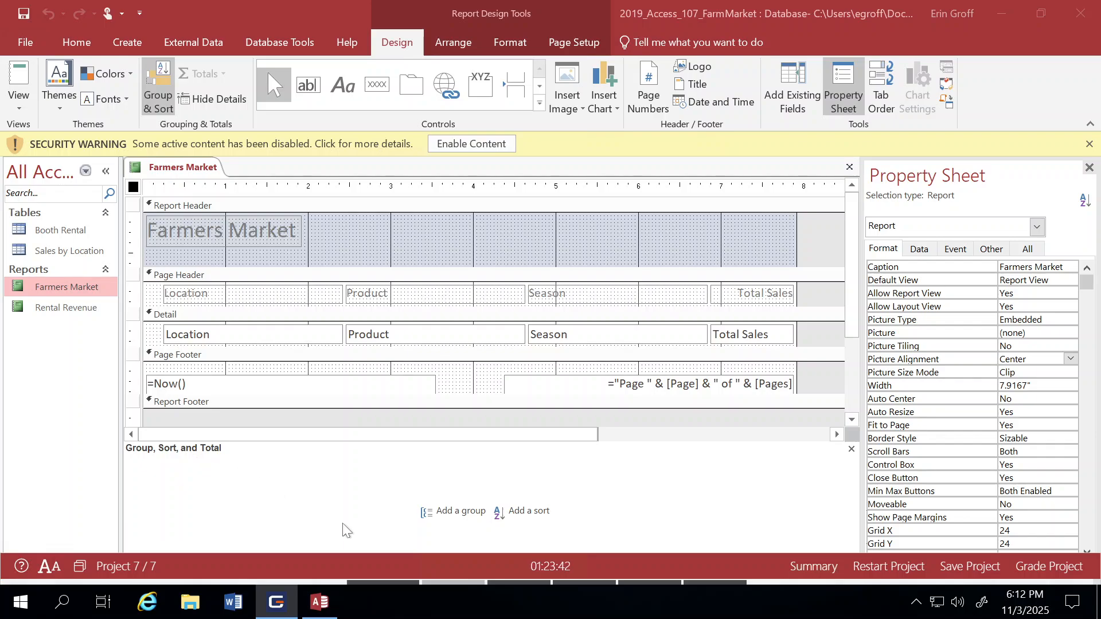
left_click(474, 512)
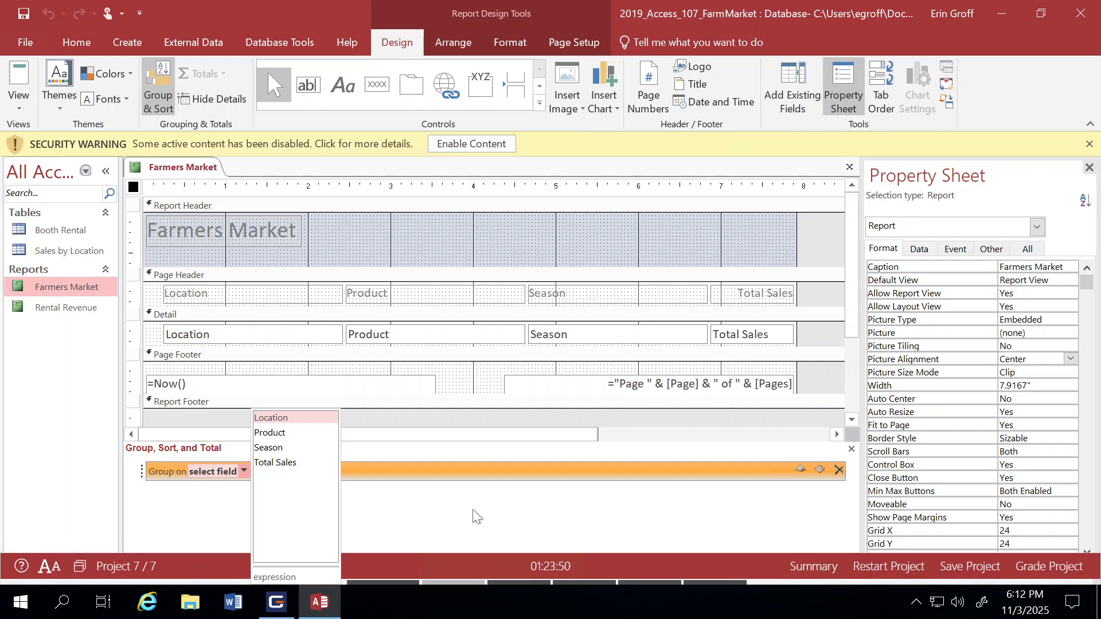
left_click(274, 419)
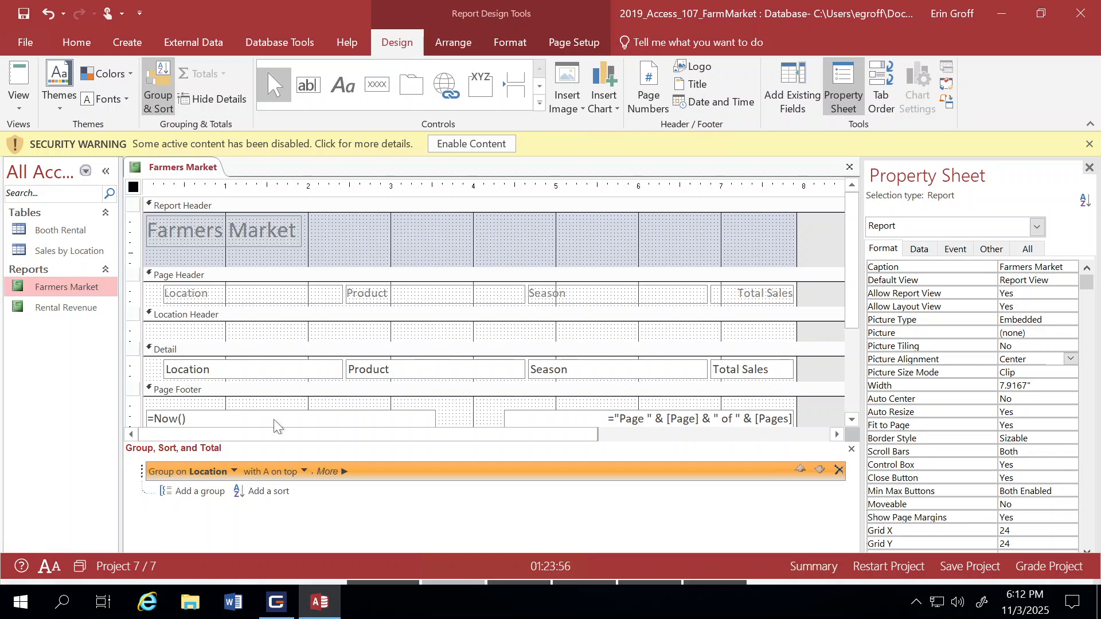
Save the Farmers Market report and mark Task 1 completed, moving on to Task 2.
left_click(23, 14)
left_click(368, 551)
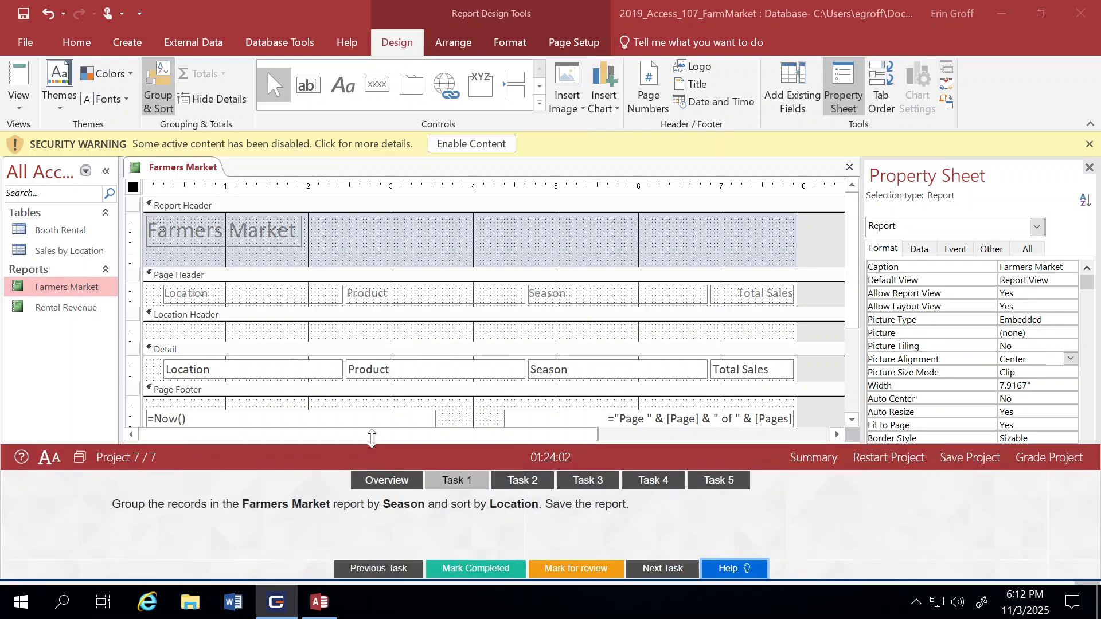
left_click(466, 576)
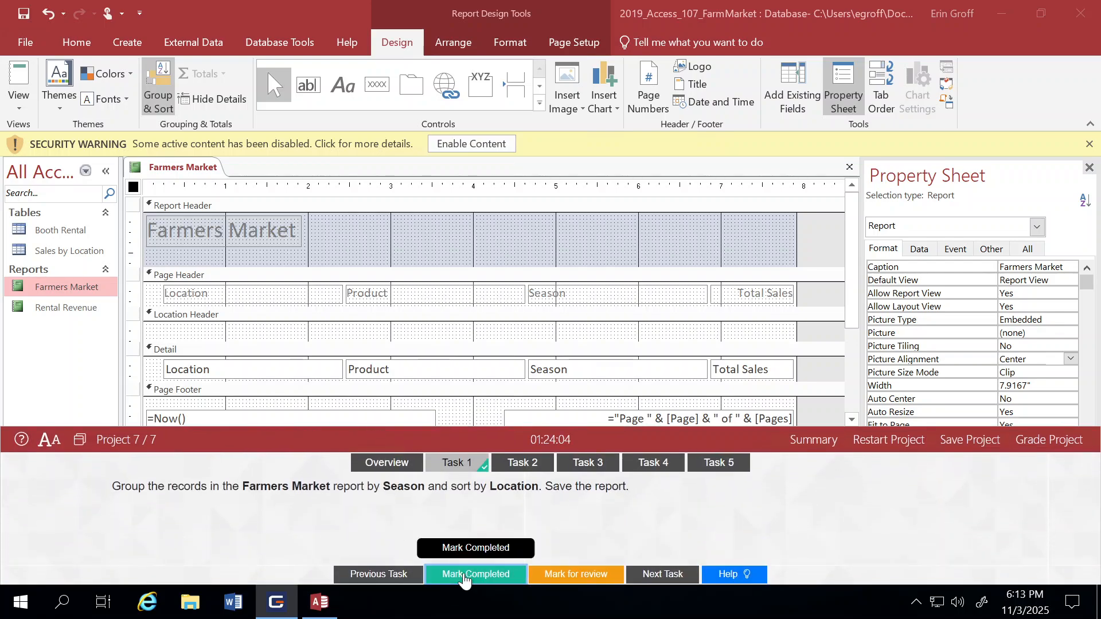
left_click(657, 577)
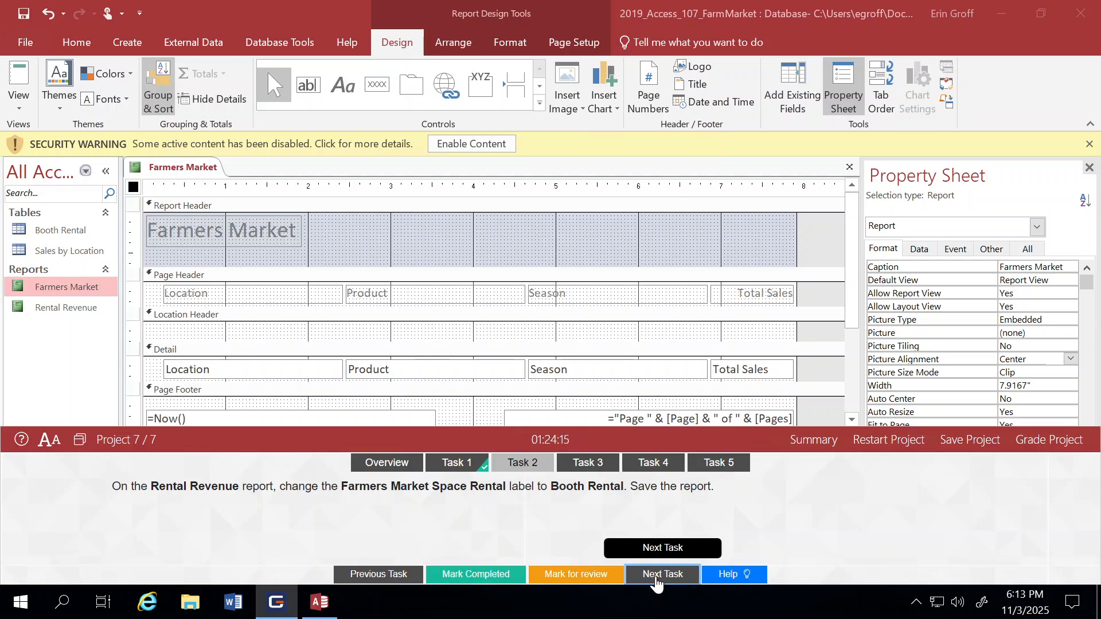
Open the Rental Revenue report in Design View and change the Page Header label Farmers Market Space Rental to Booth Rental.
right_click(70, 308)
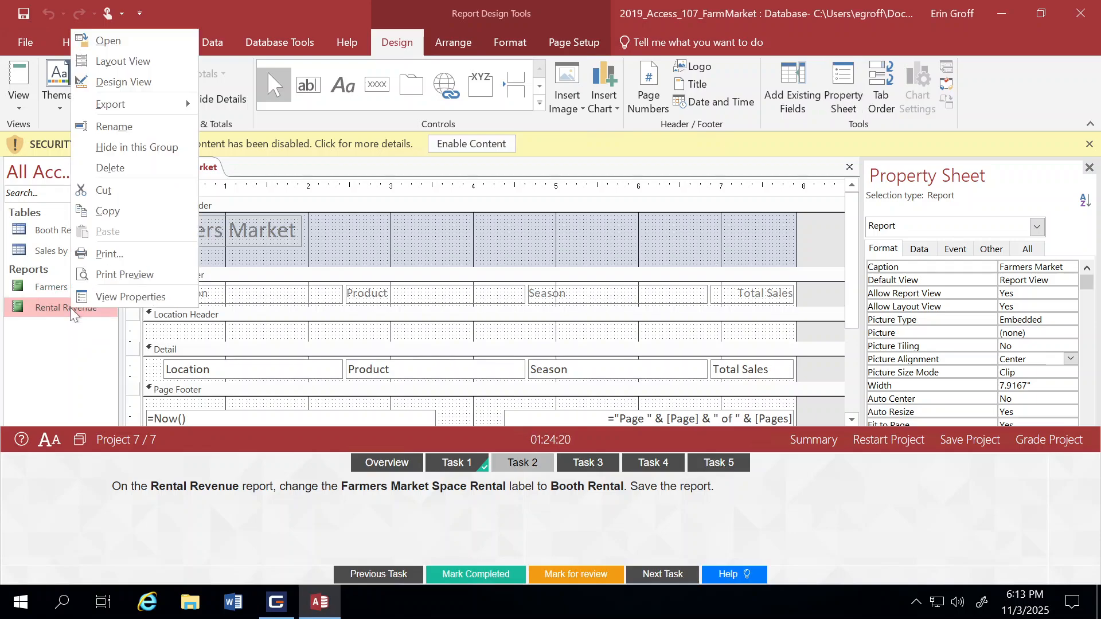
left_click(133, 86)
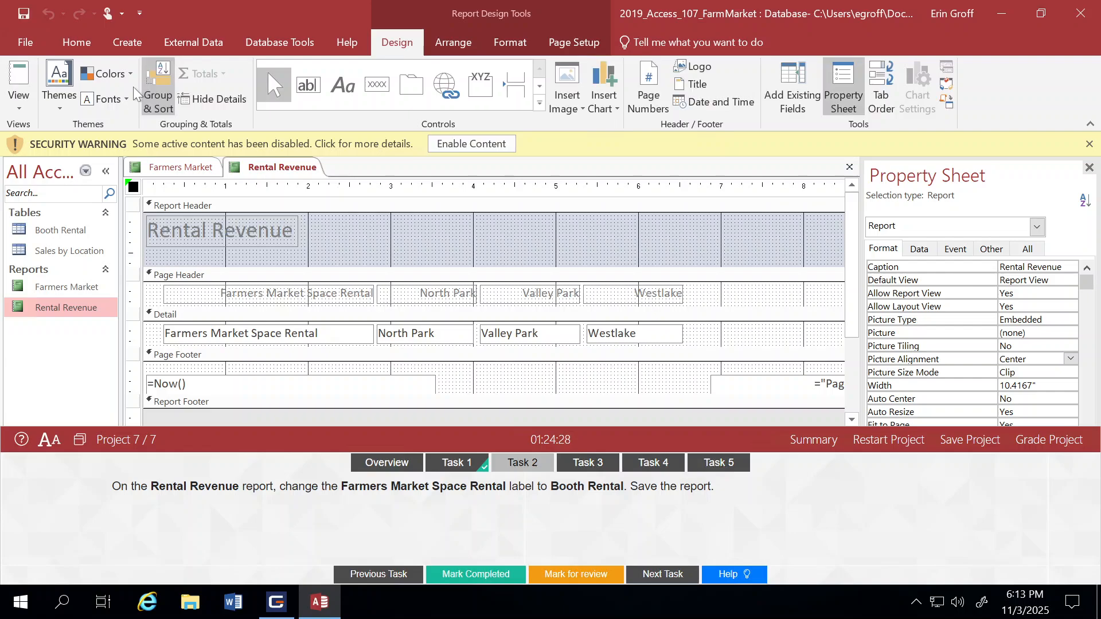
left_click(205, 287)
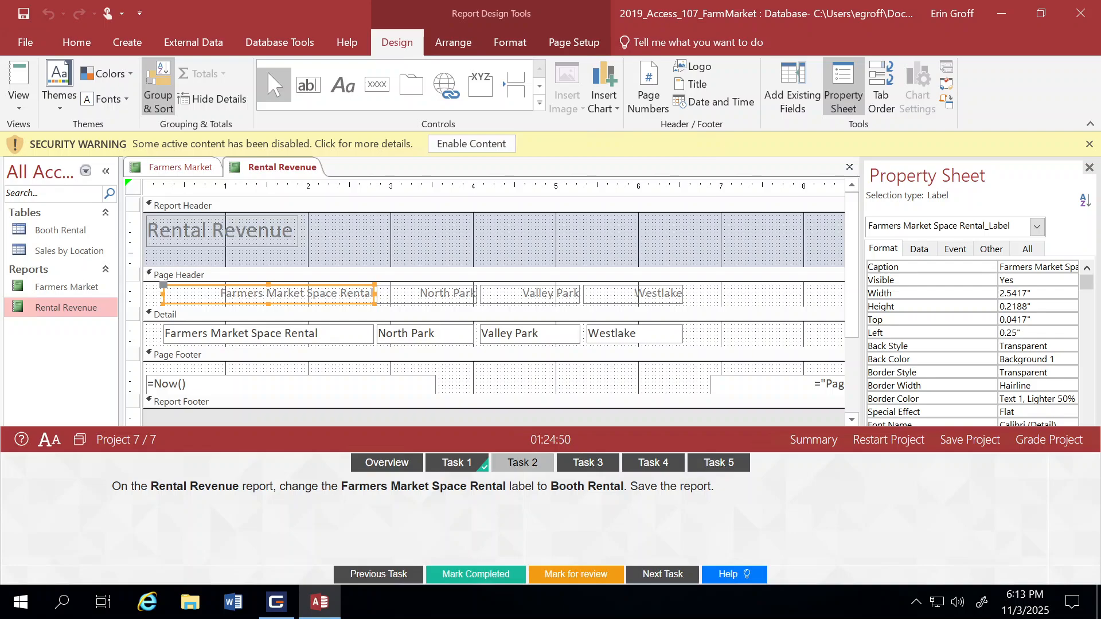
left_click(221, 293)
left_click_drag(220, 293, 371, 293)
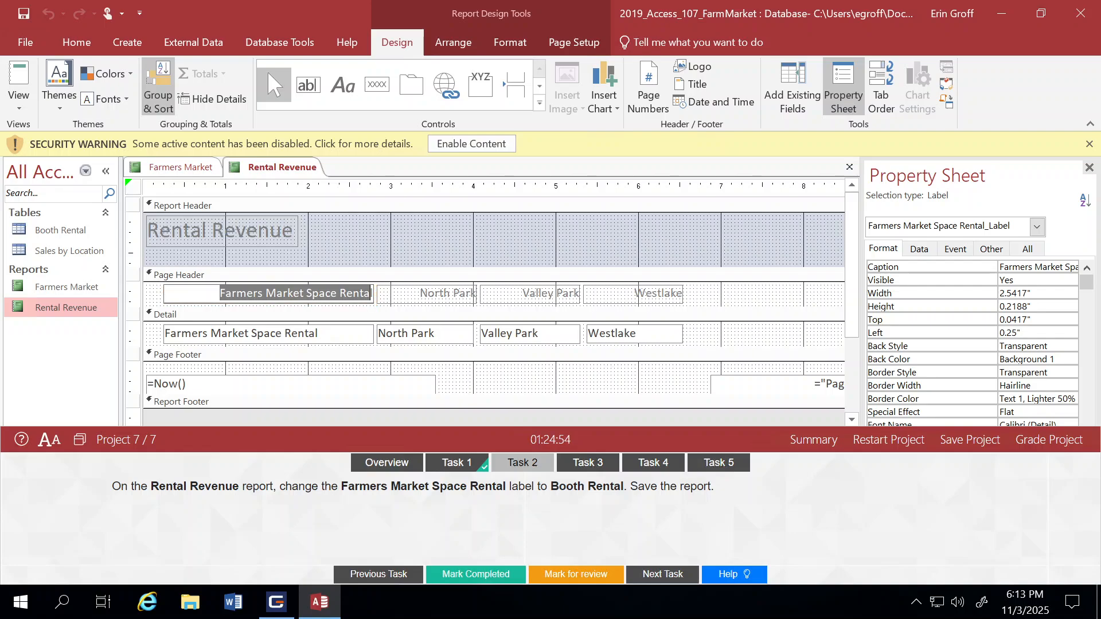
type("B")
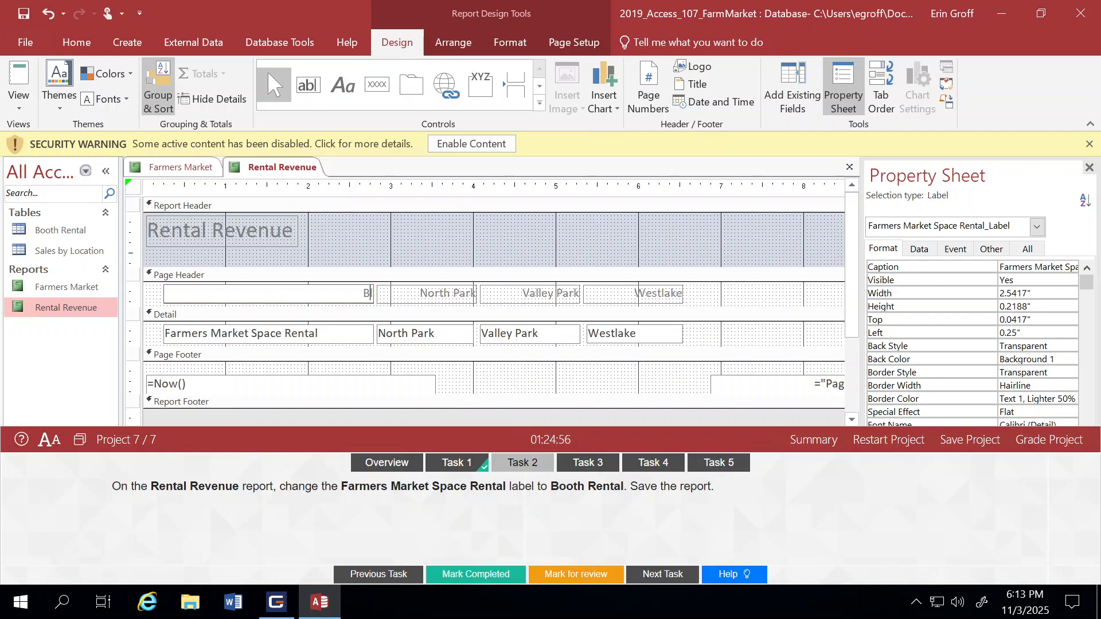
type("ooth Rental")
Save the Rental Revenue report and mark Task 2 completed, moving on to Task 3.
left_click(25, 16)
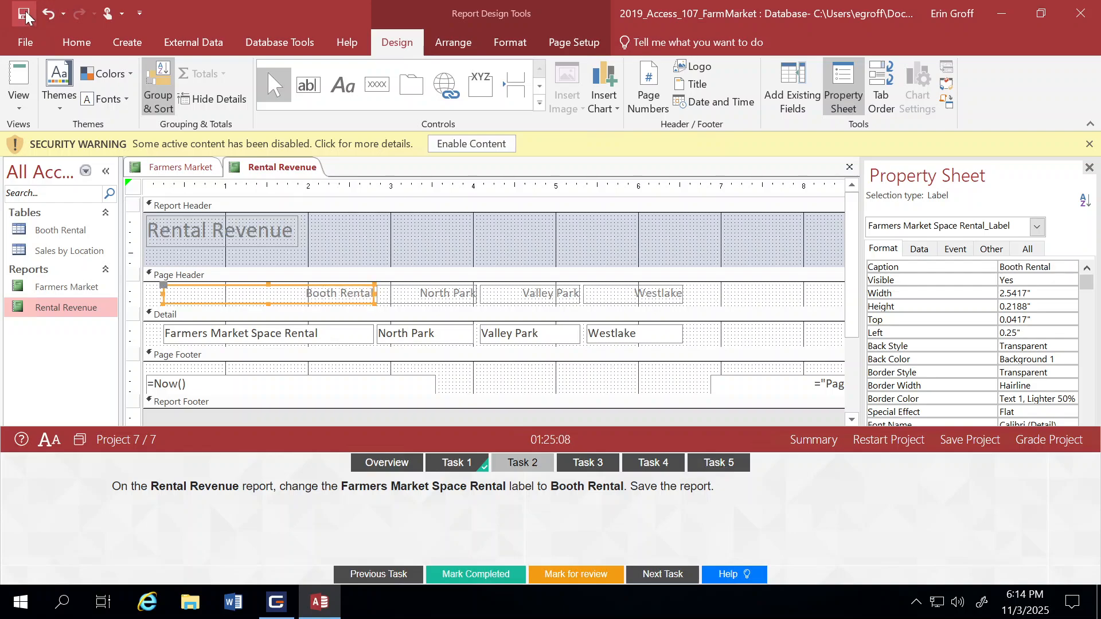
left_click(470, 569)
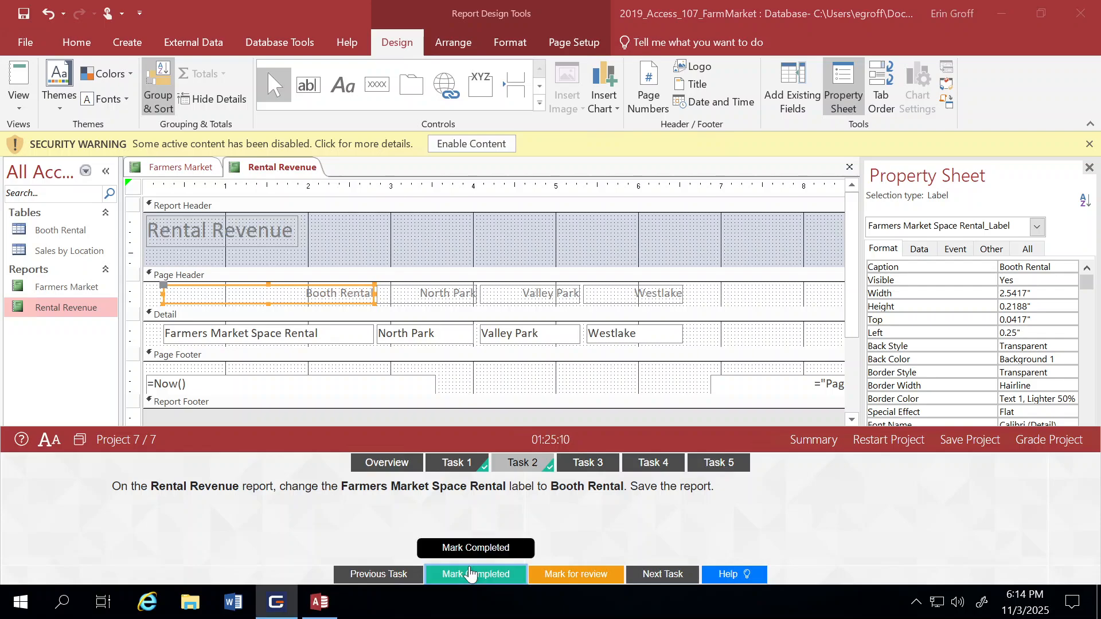
left_click(646, 575)
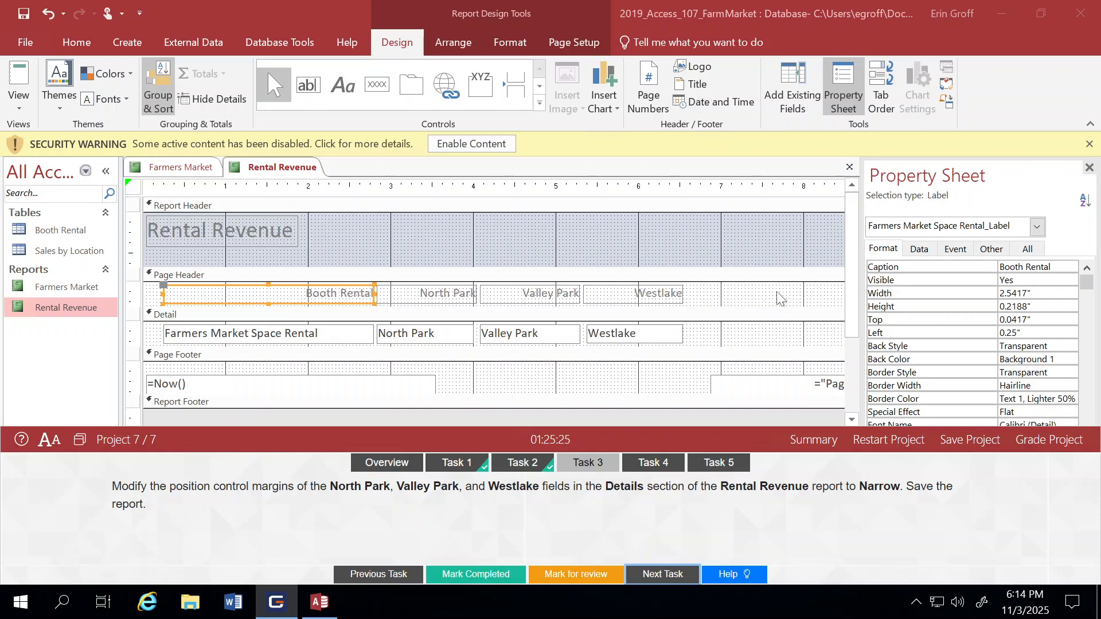
Set the control margins of the North Park, Valley Park and Westlake fields in the Detail section to Narrow.
left_click_drag(850, 230, 853, 264)
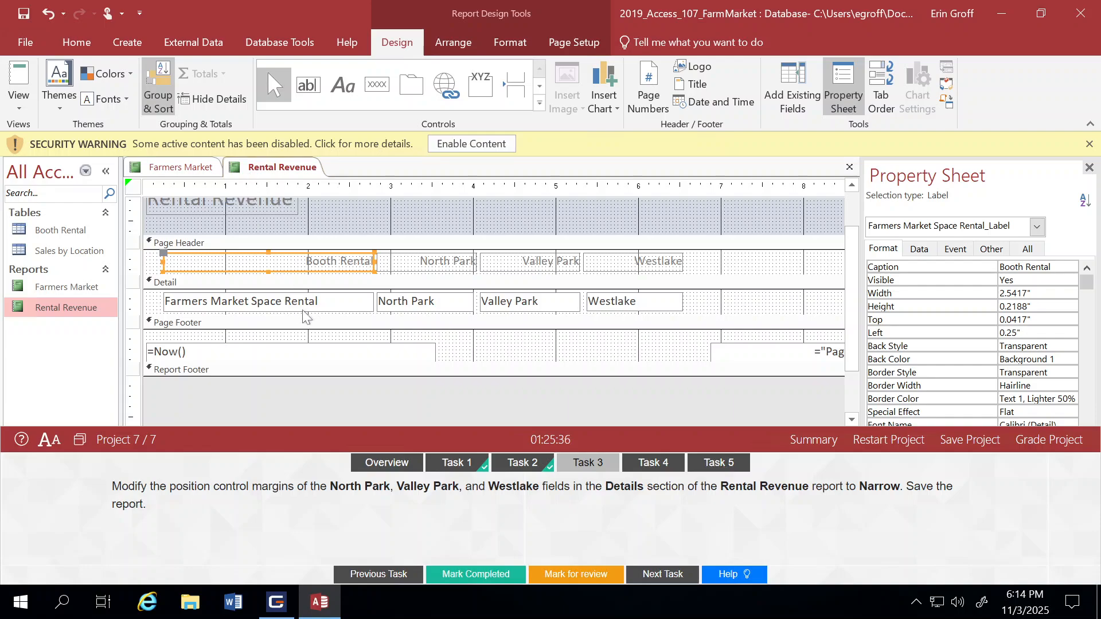
left_click(383, 309)
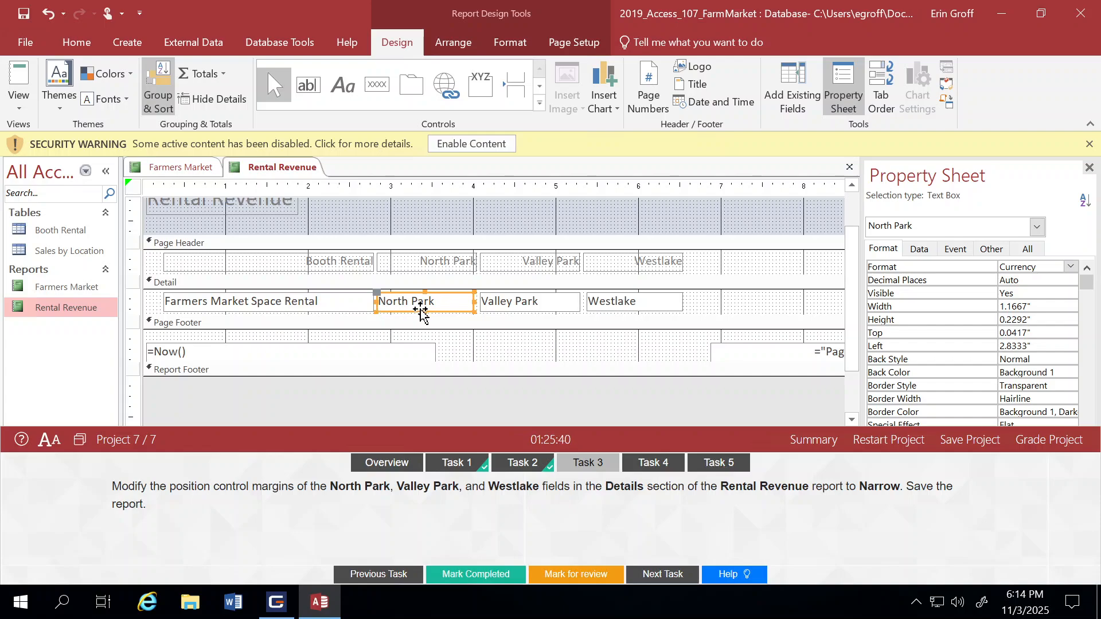
left_click(495, 310, "shift")
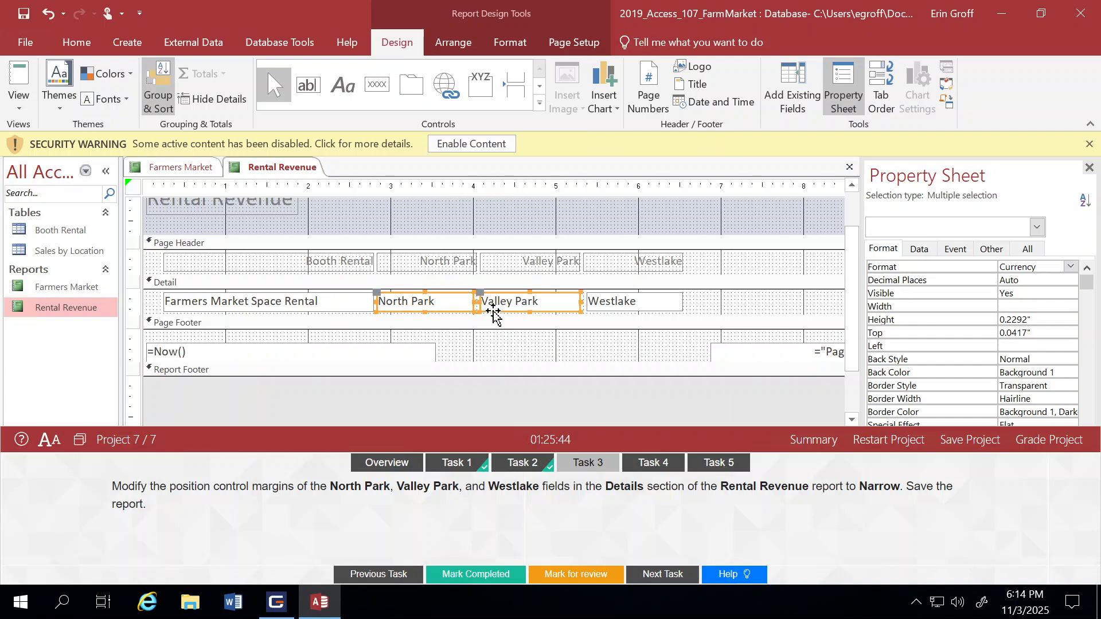
left_click(593, 311)
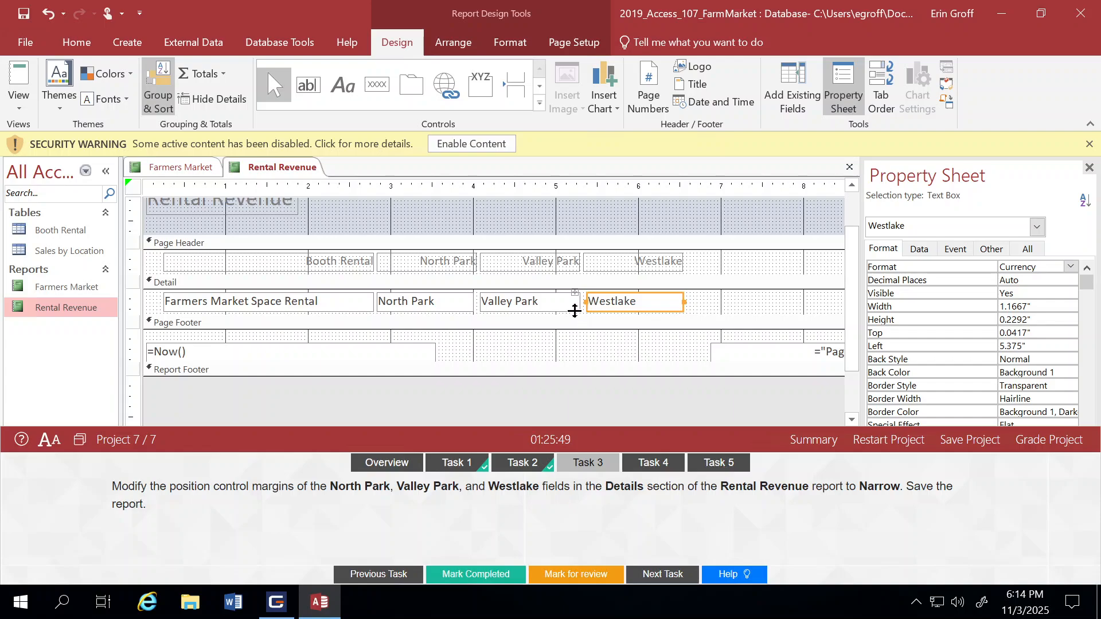
left_click(576, 308, "shift")
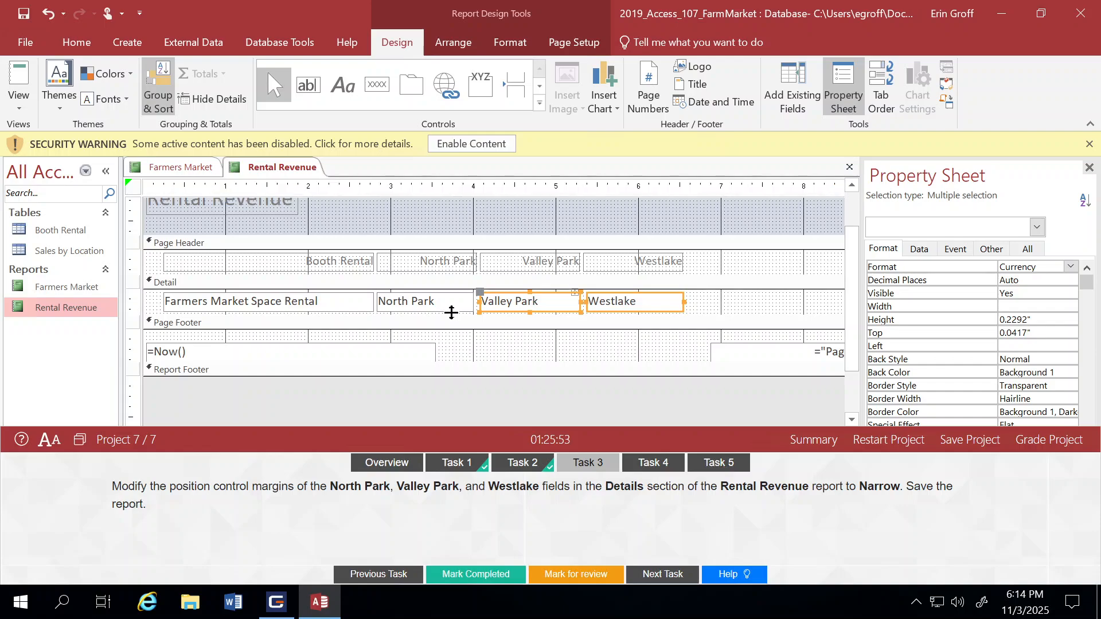
left_click(435, 309, "shift")
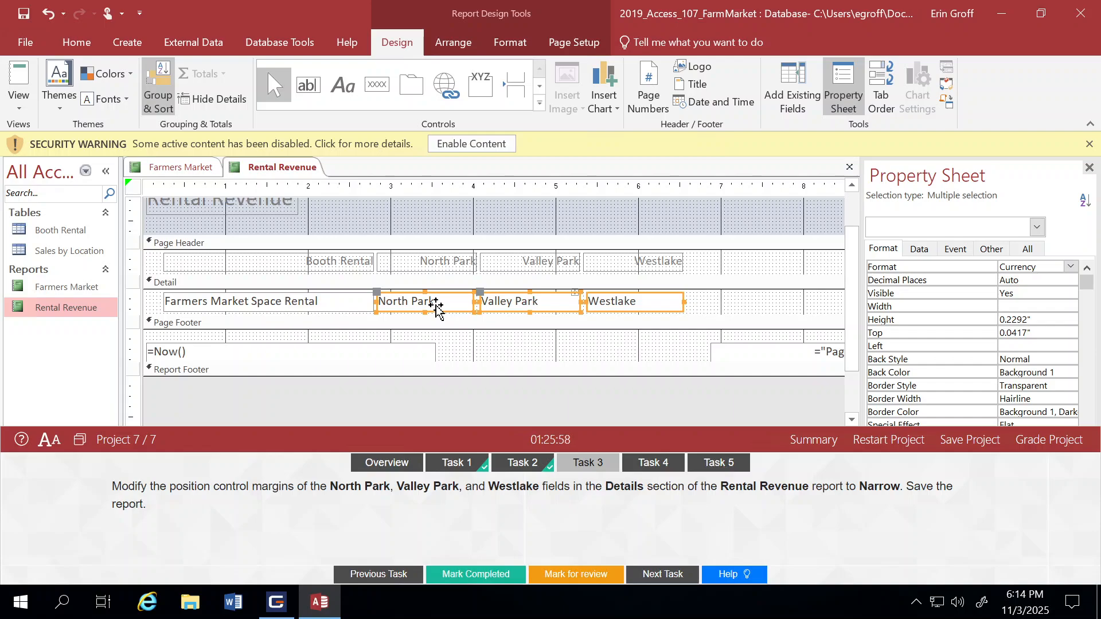
left_click(456, 46)
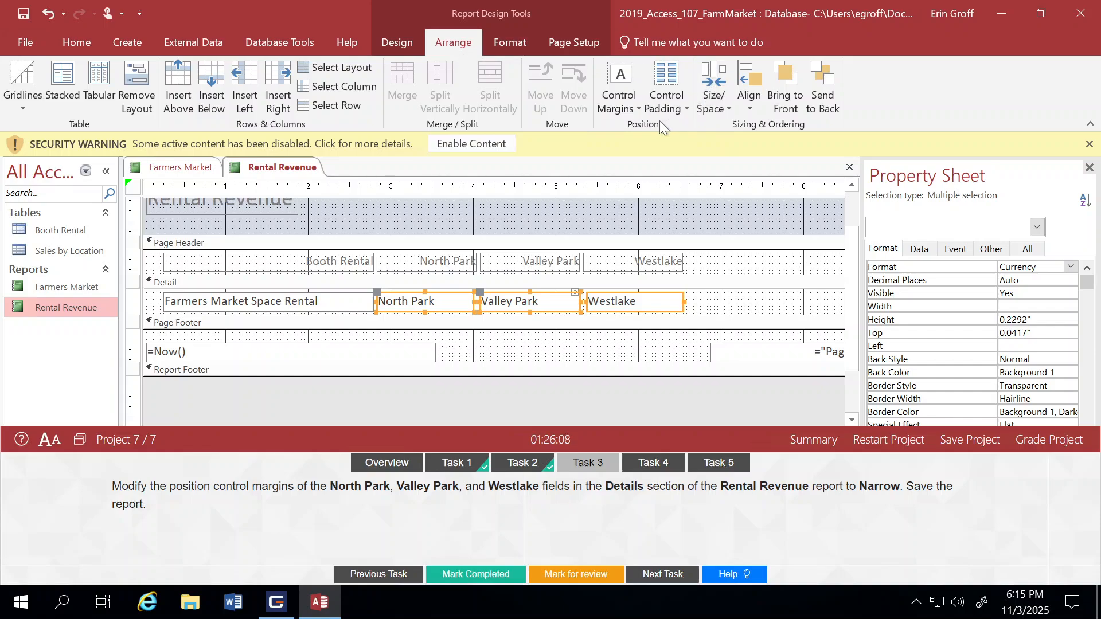
left_click(620, 110)
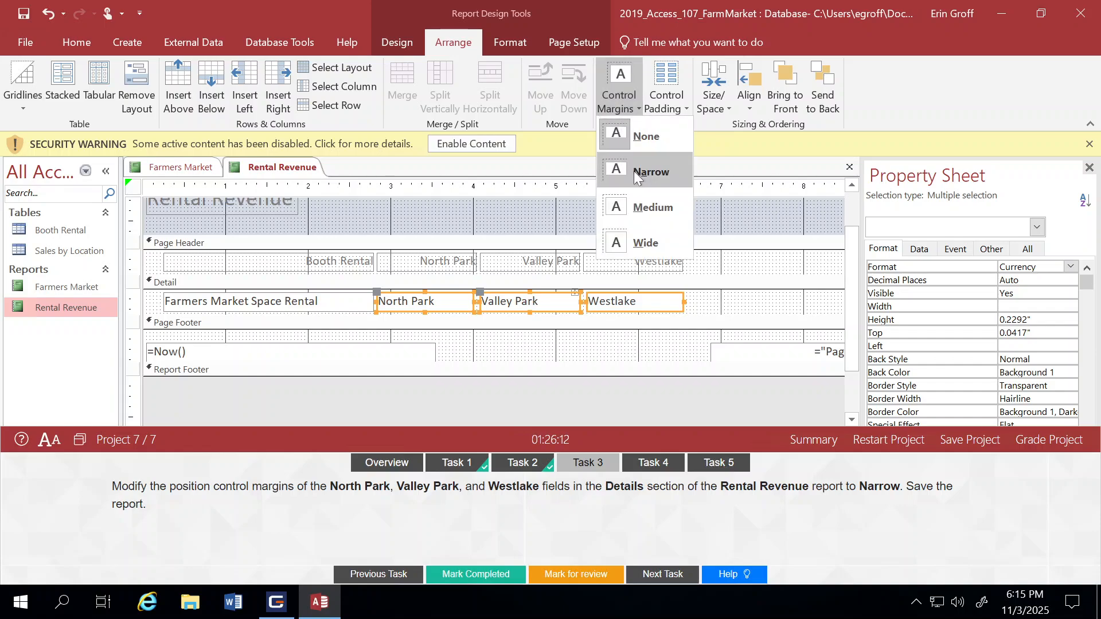
left_click(634, 171)
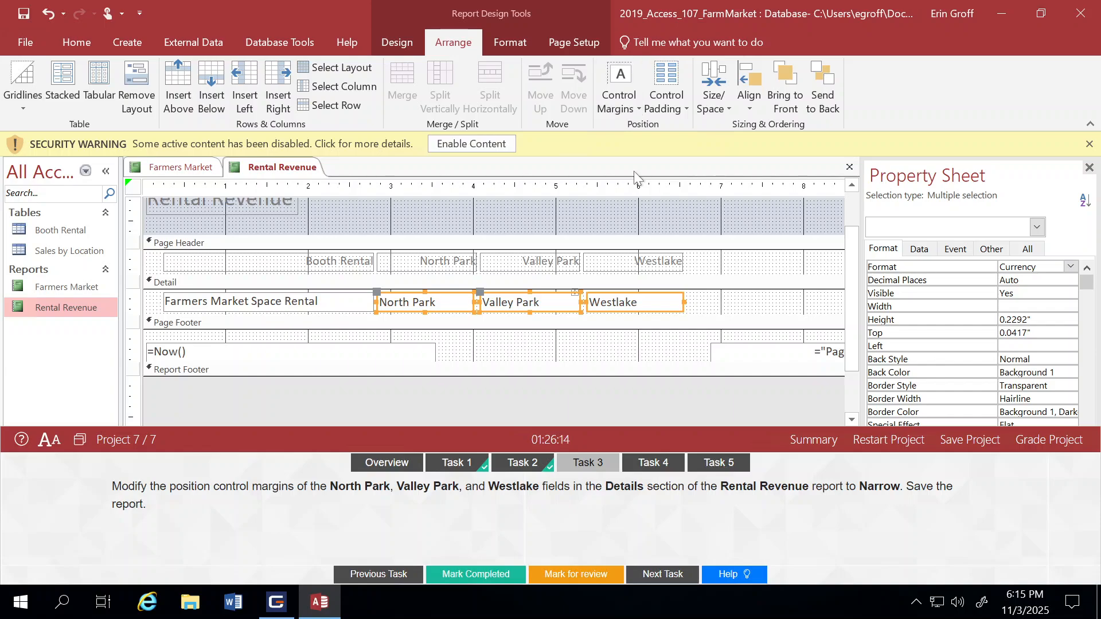
Save the report's margin changes and mark Task 3 completed, moving on to Task 4.
left_click(23, 19)
left_click(479, 578)
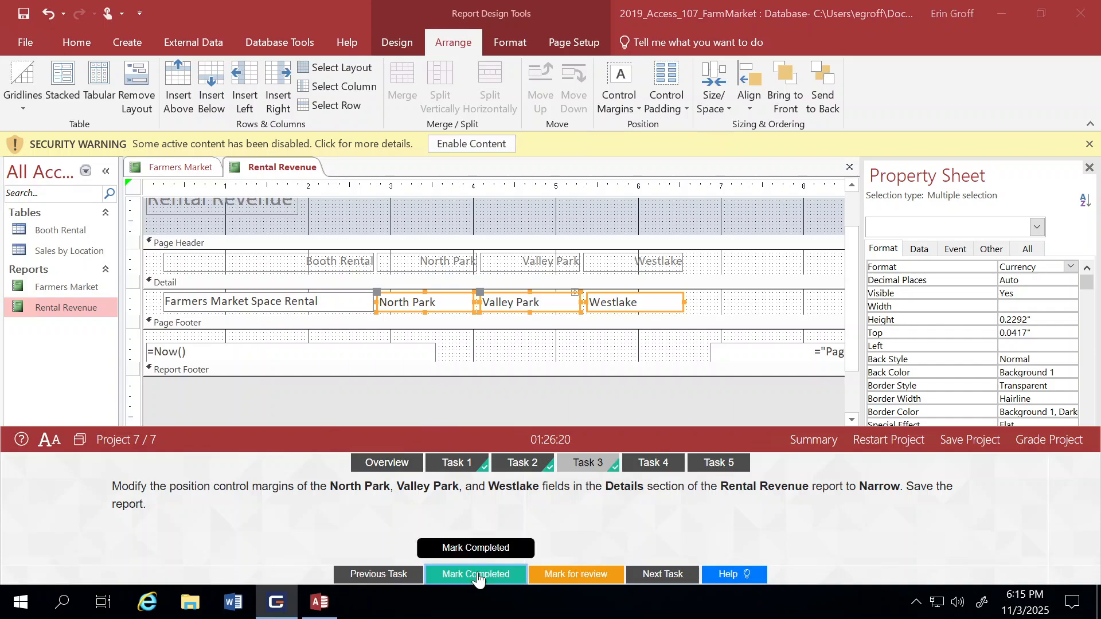
left_click(651, 579)
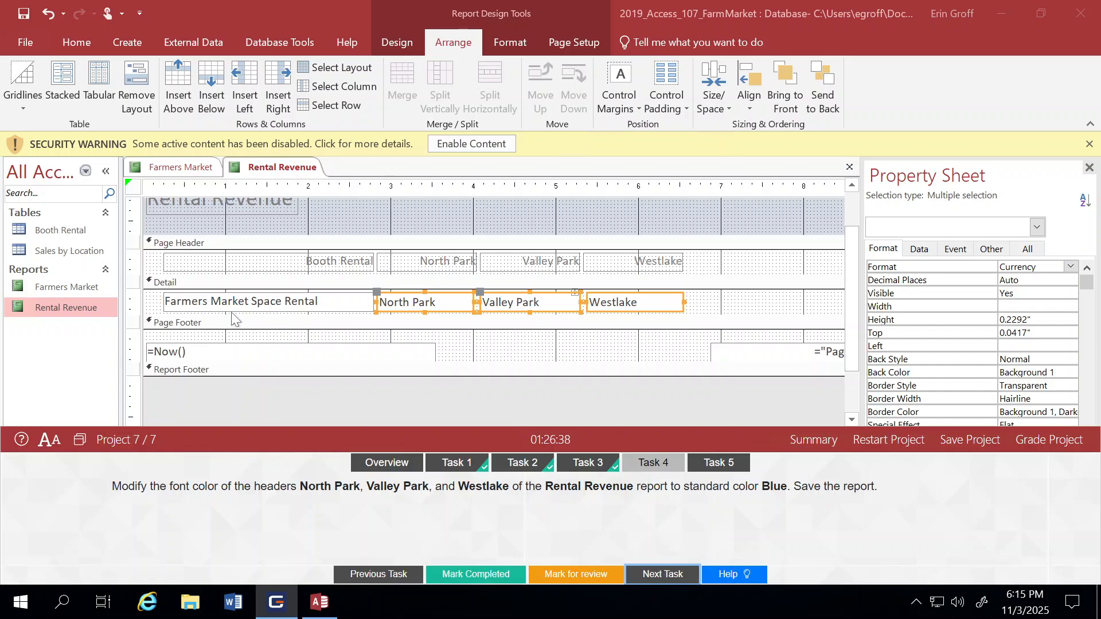
Set the font color of the North Park, Valley Park and Westlake Page Header labels to standard color Blue and close the Property Sheet.
left_click(301, 270)
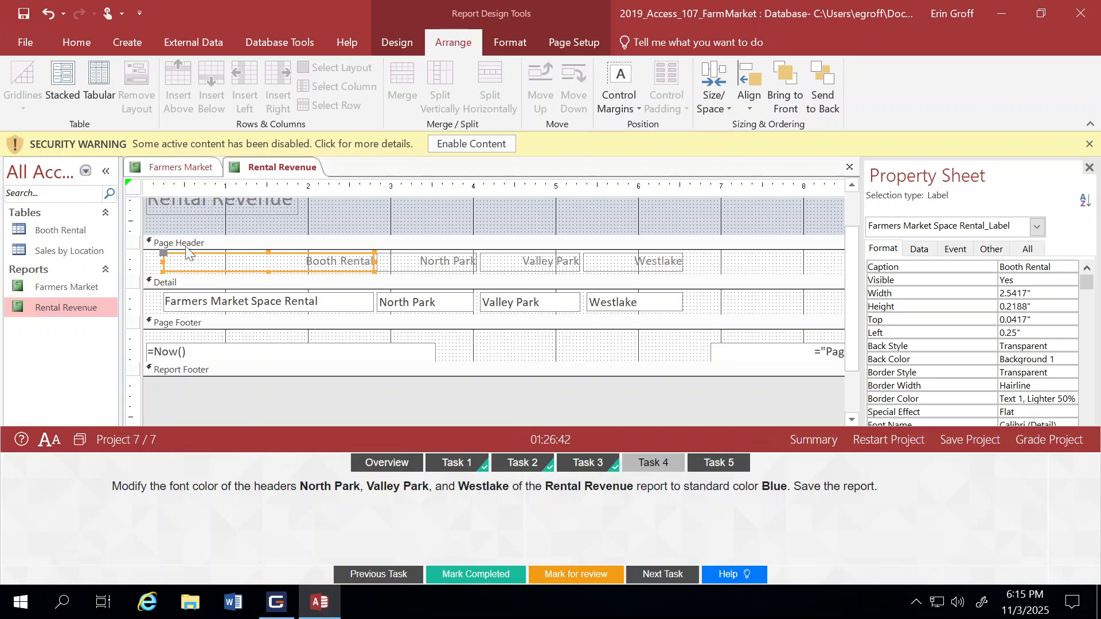
left_click(431, 266)
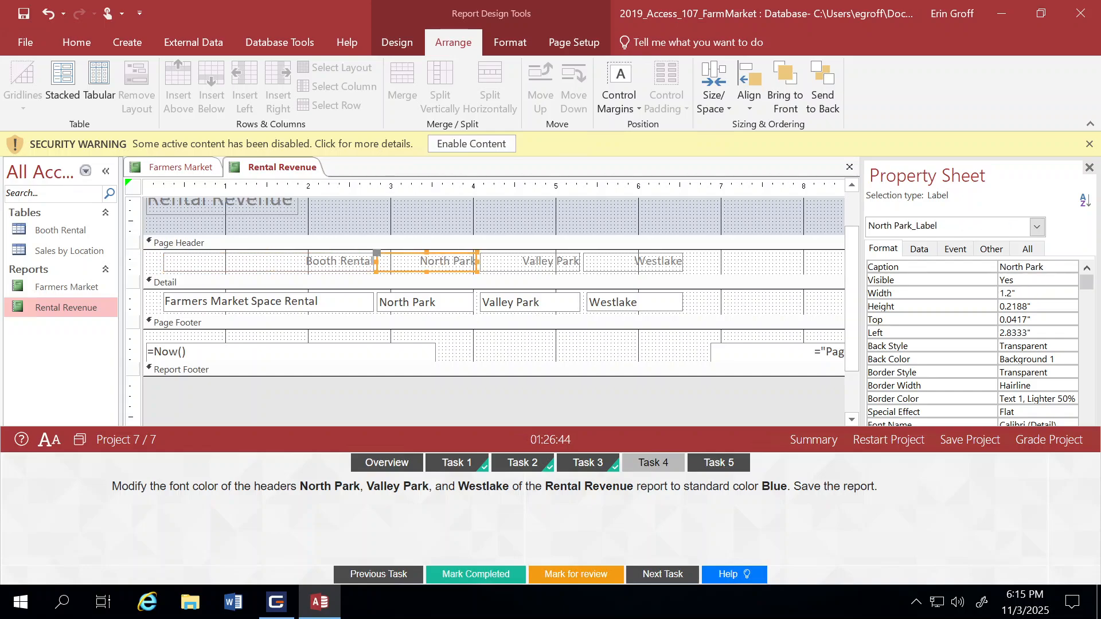
left_click(551, 264, "shift")
left_click(634, 268)
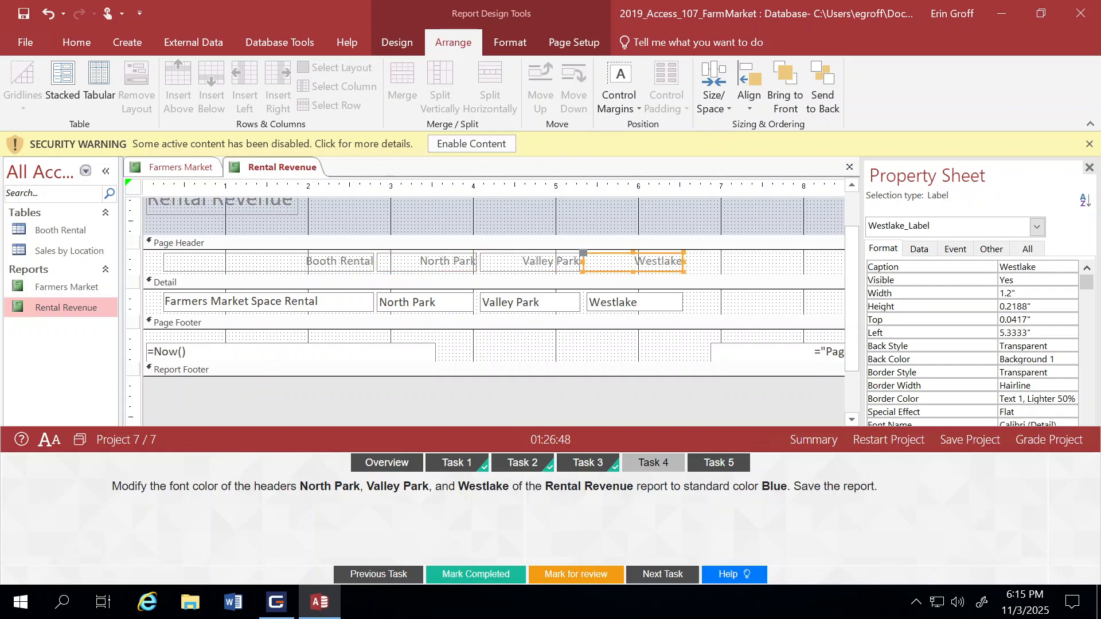
left_click(527, 265, "shift")
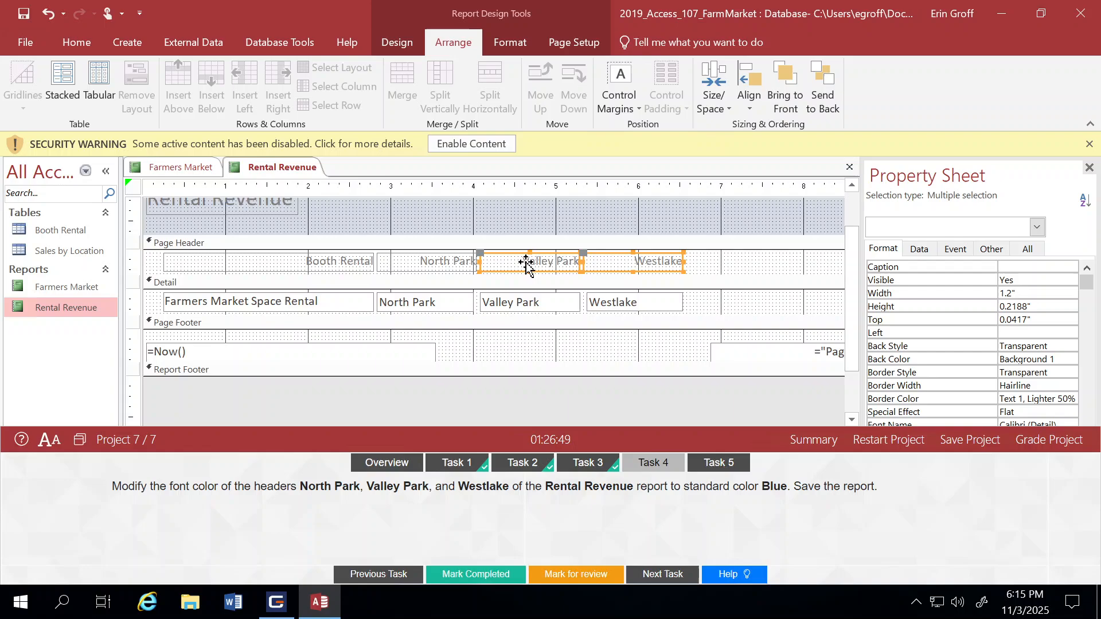
left_click(457, 270, "shift")
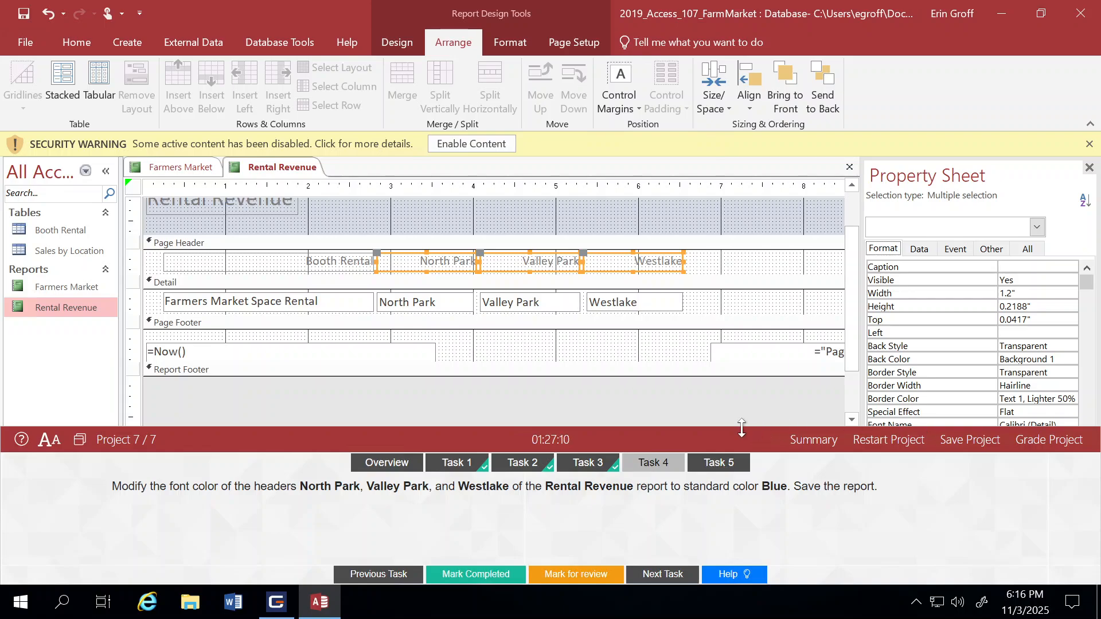
left_click_drag(742, 428, 765, 486)
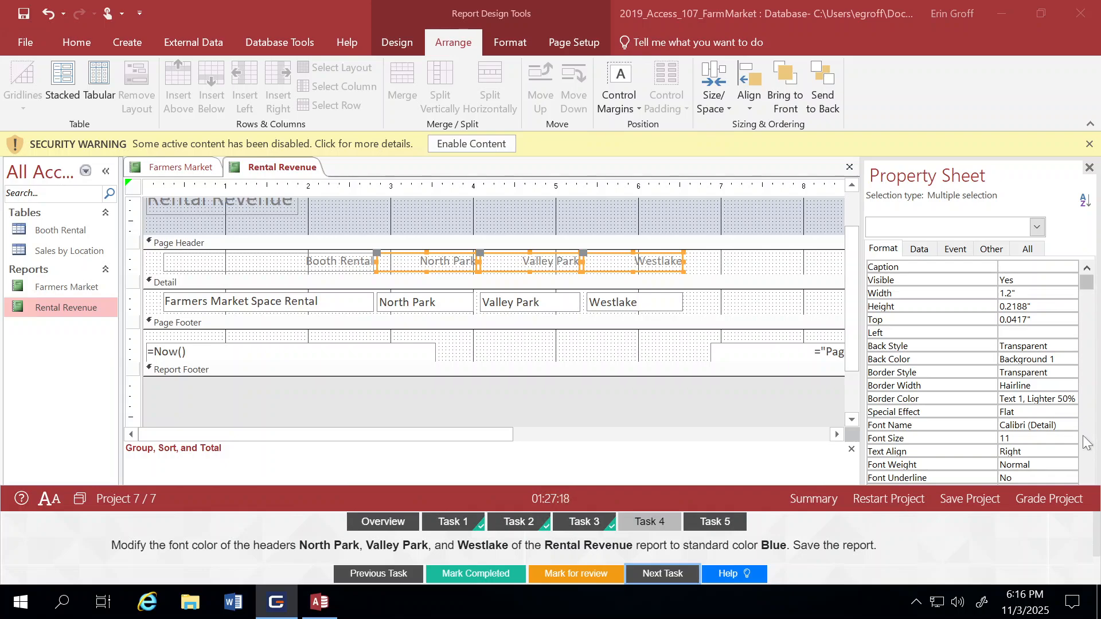
left_click(756, 484)
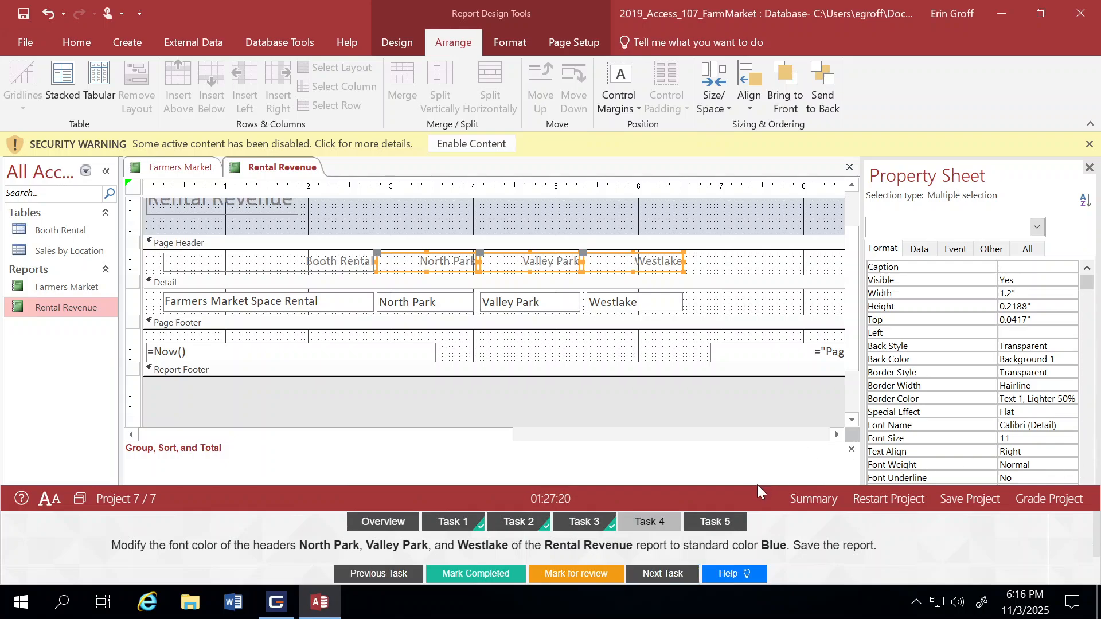
left_click_drag(758, 489, 772, 569)
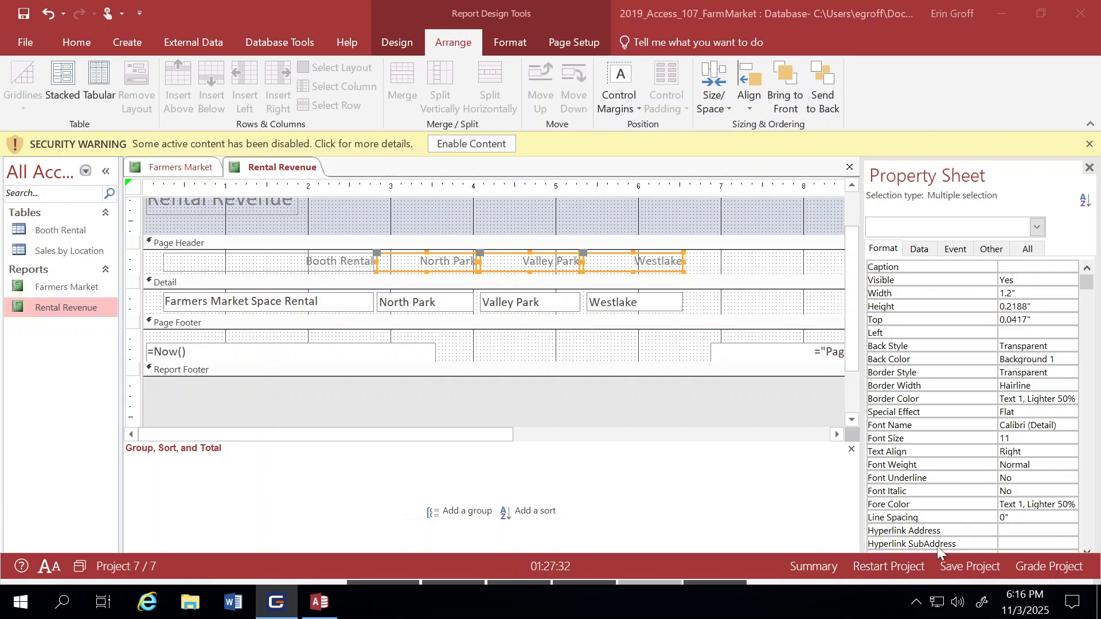
left_click(1003, 516)
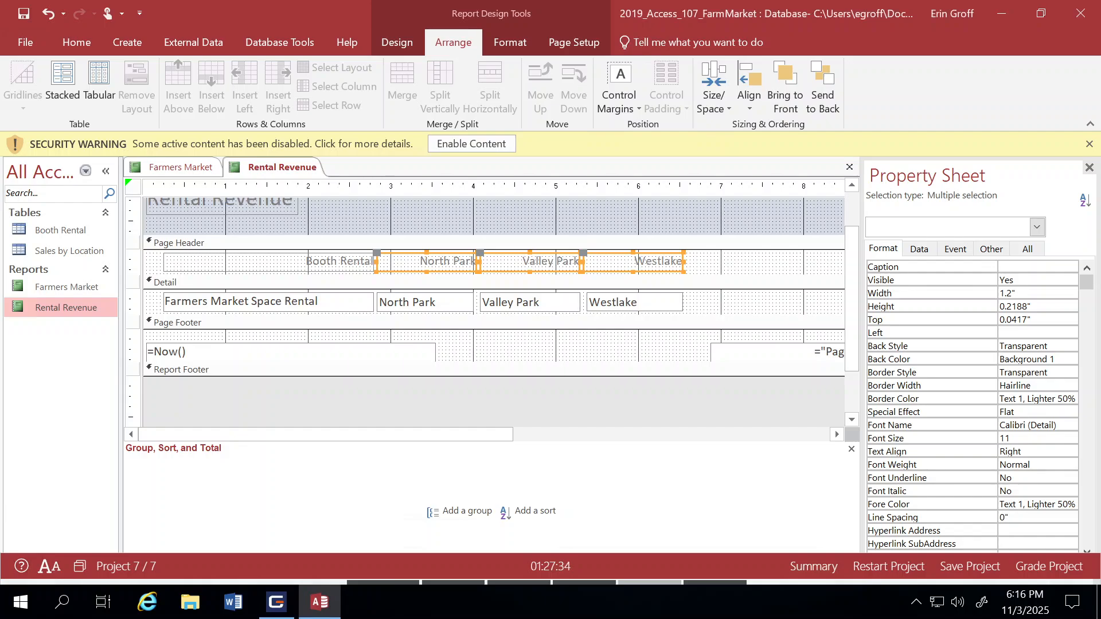
left_click(1026, 504)
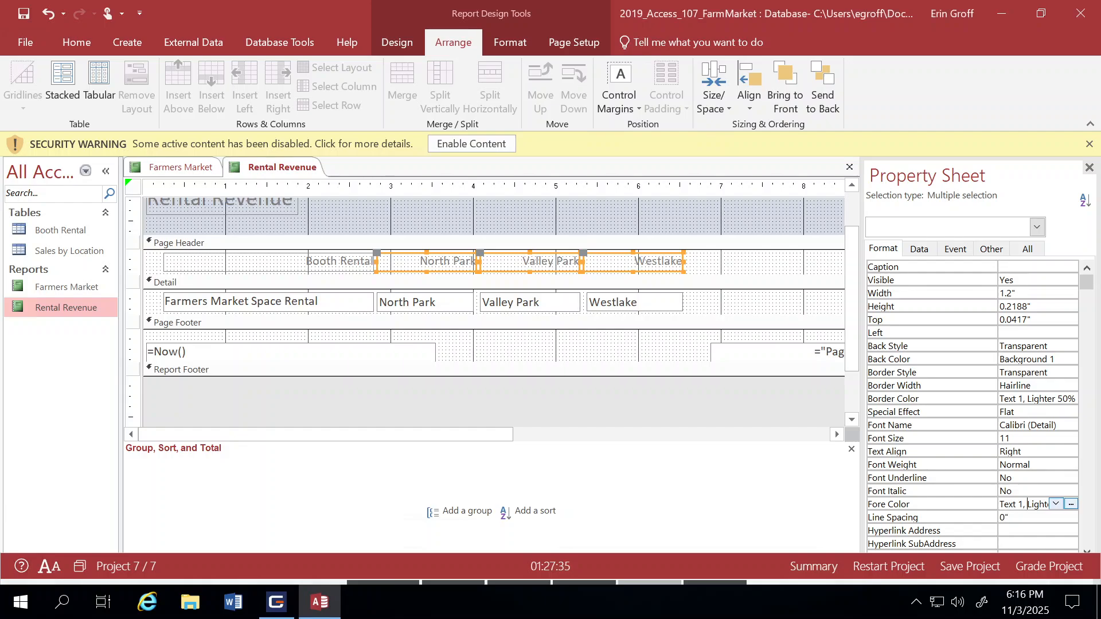
left_click(1056, 504)
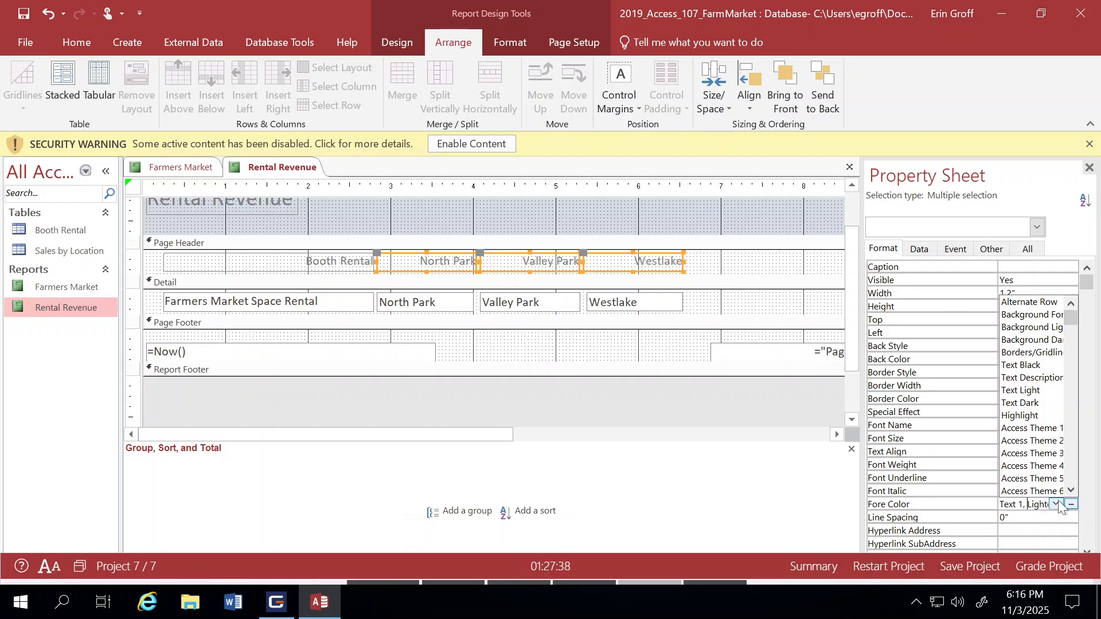
left_click(1056, 504)
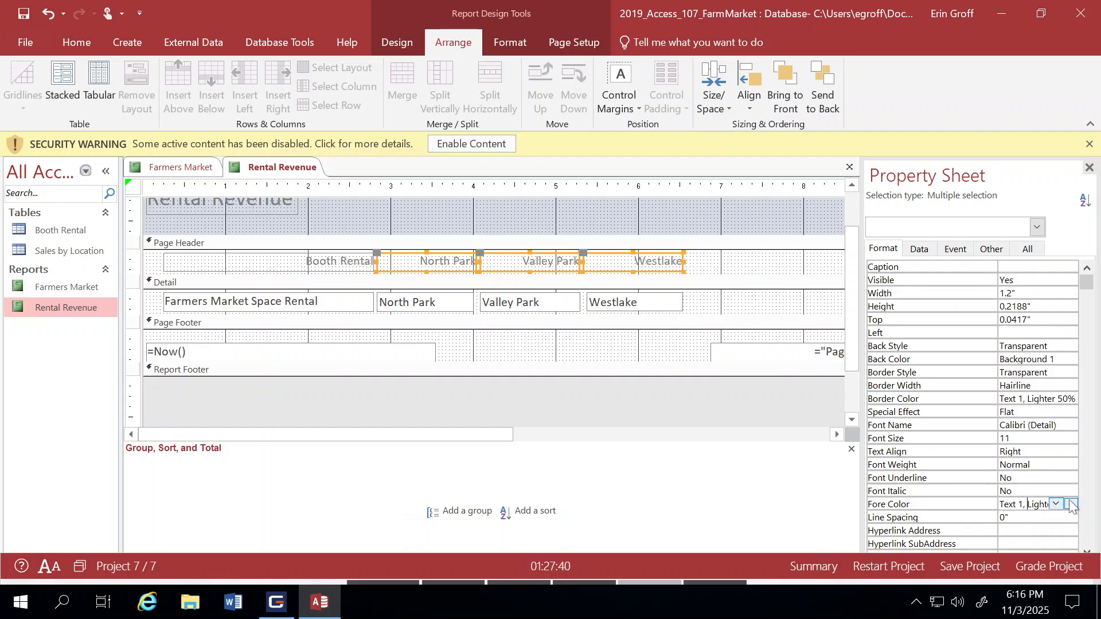
left_click(1071, 505)
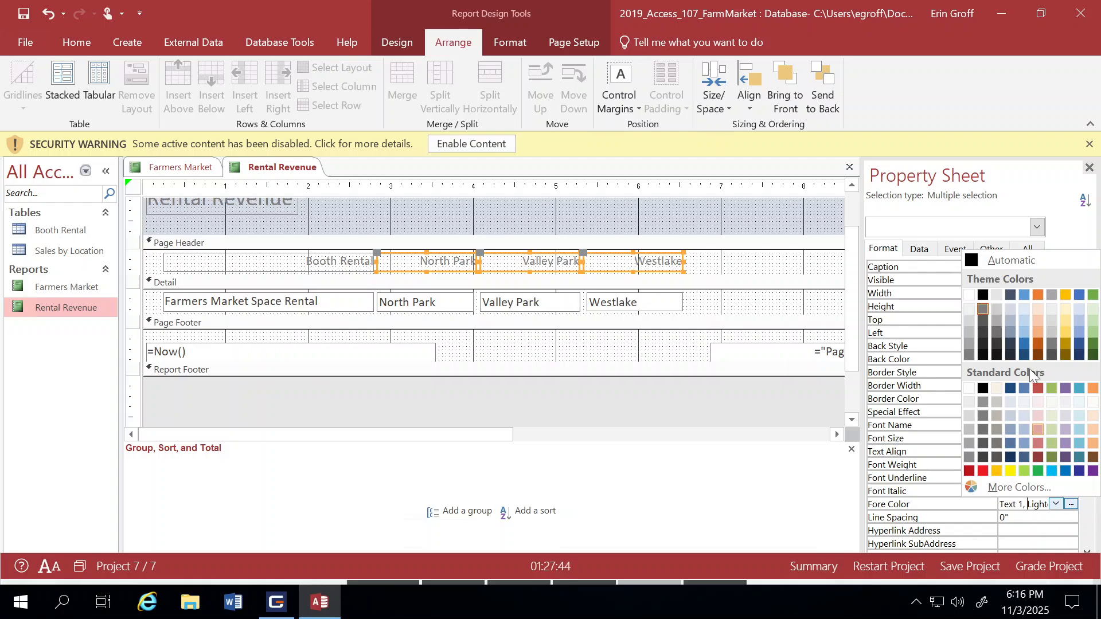
left_click(1065, 472)
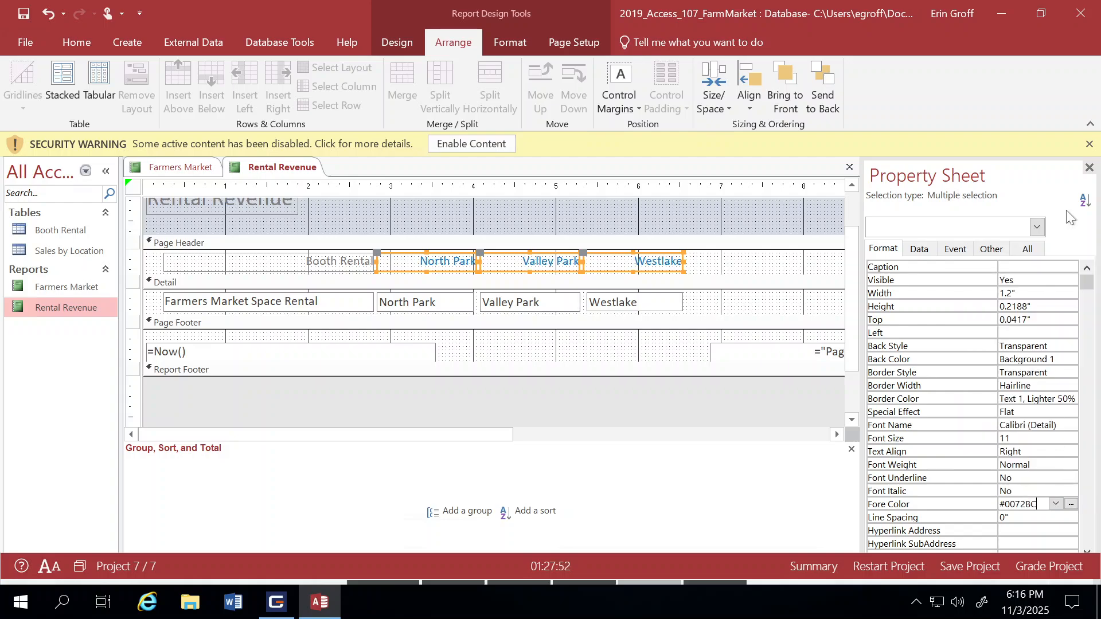
left_click(1089, 168)
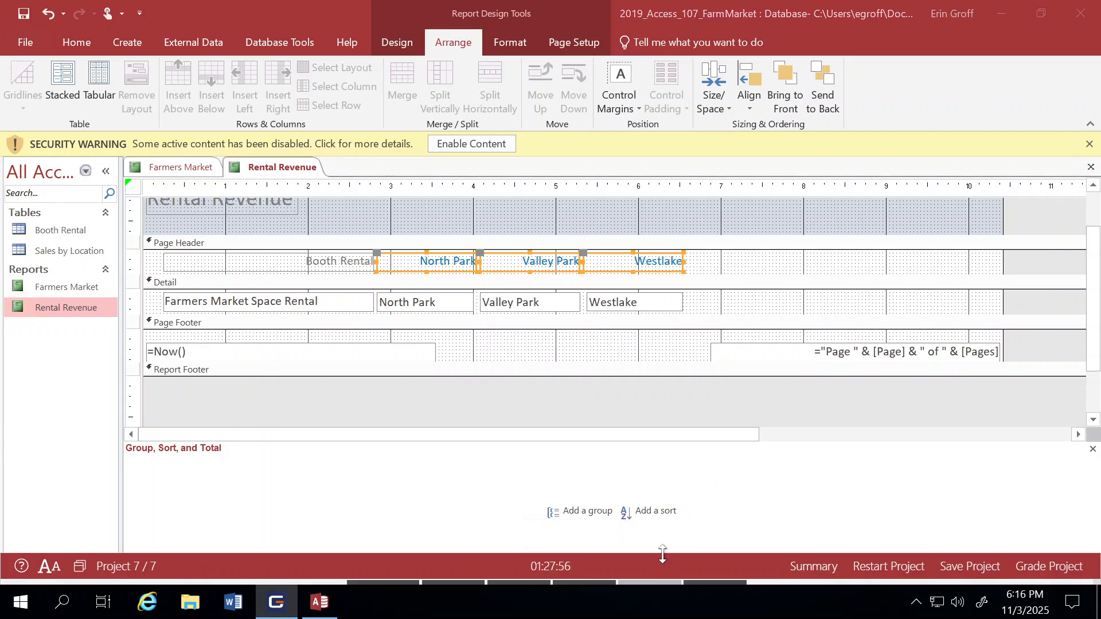
Save the Rental Revenue report's font color change and mark Task 4 completed, moving on to Task 5.
left_click_drag(663, 553, 666, 434)
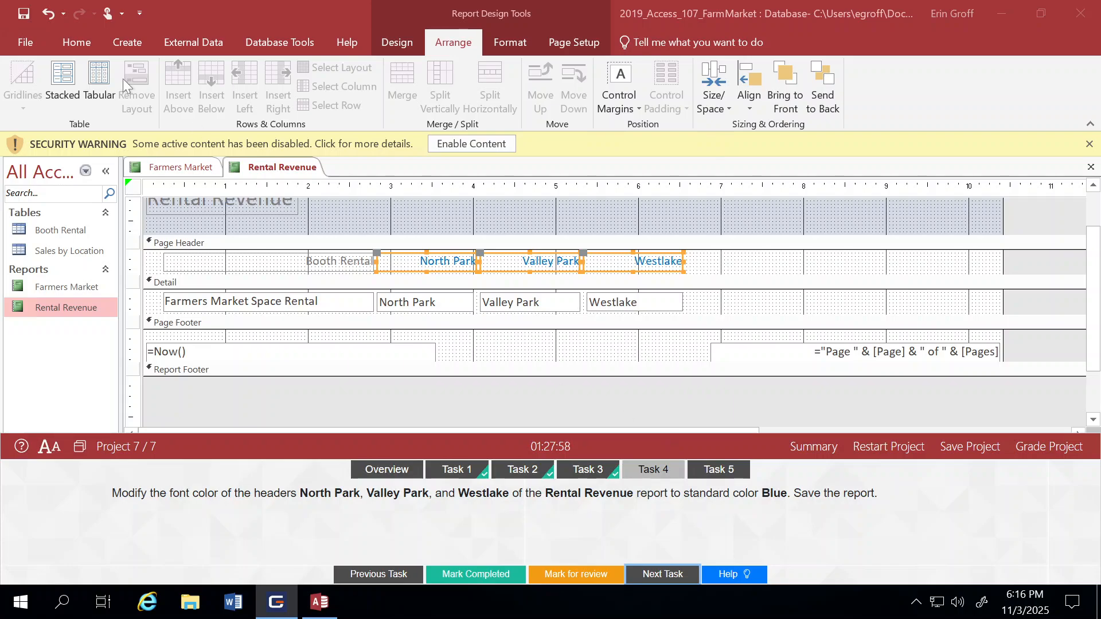
left_click(46, 46)
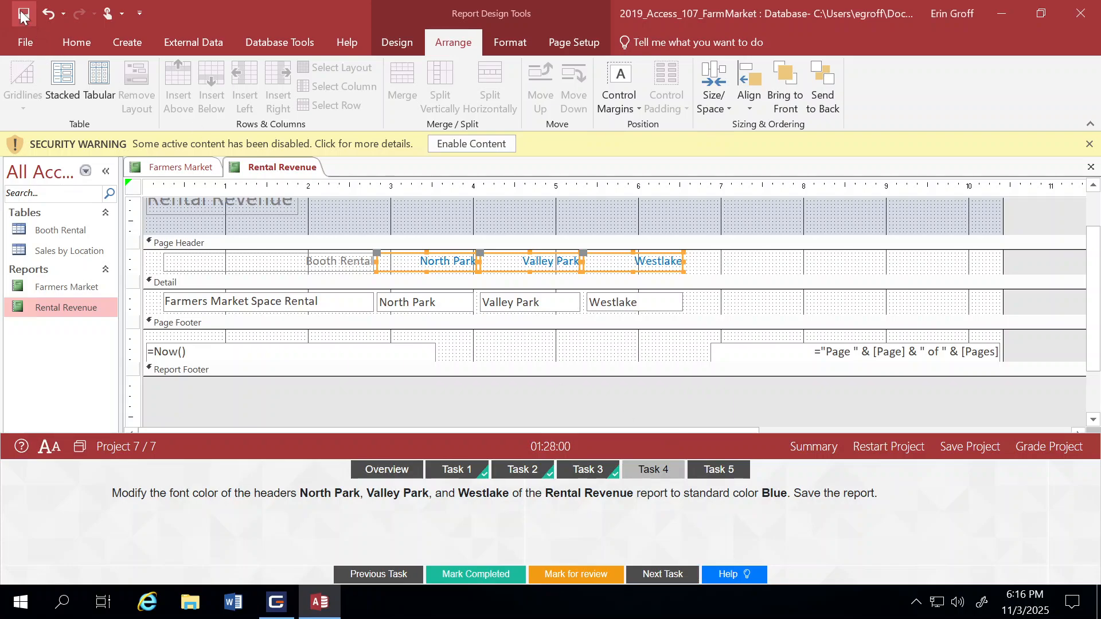
left_click(478, 577)
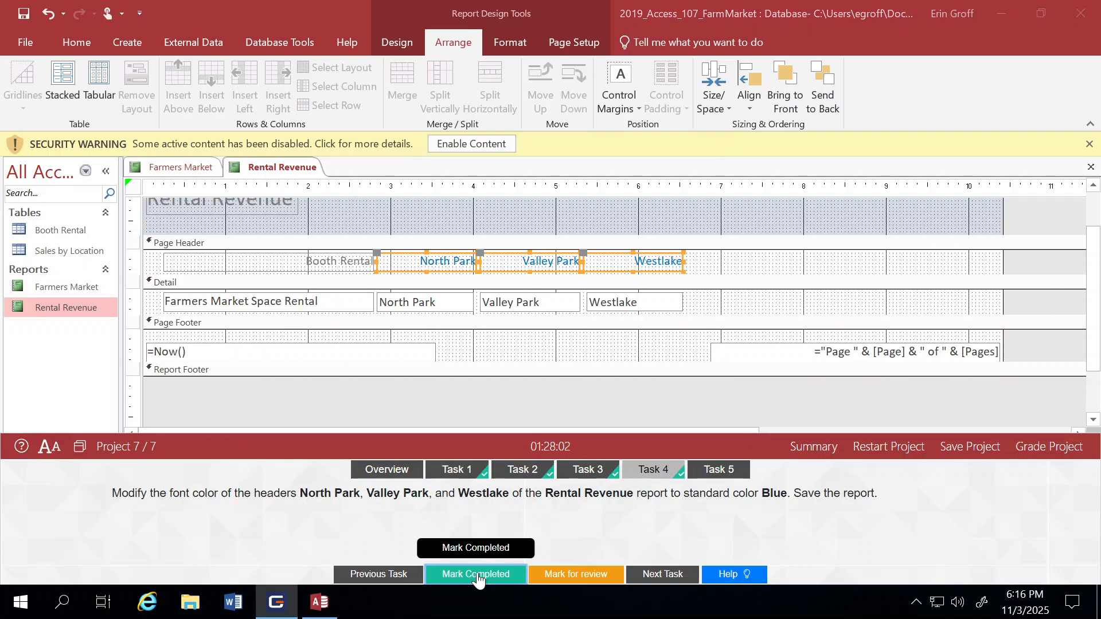
left_click(649, 574)
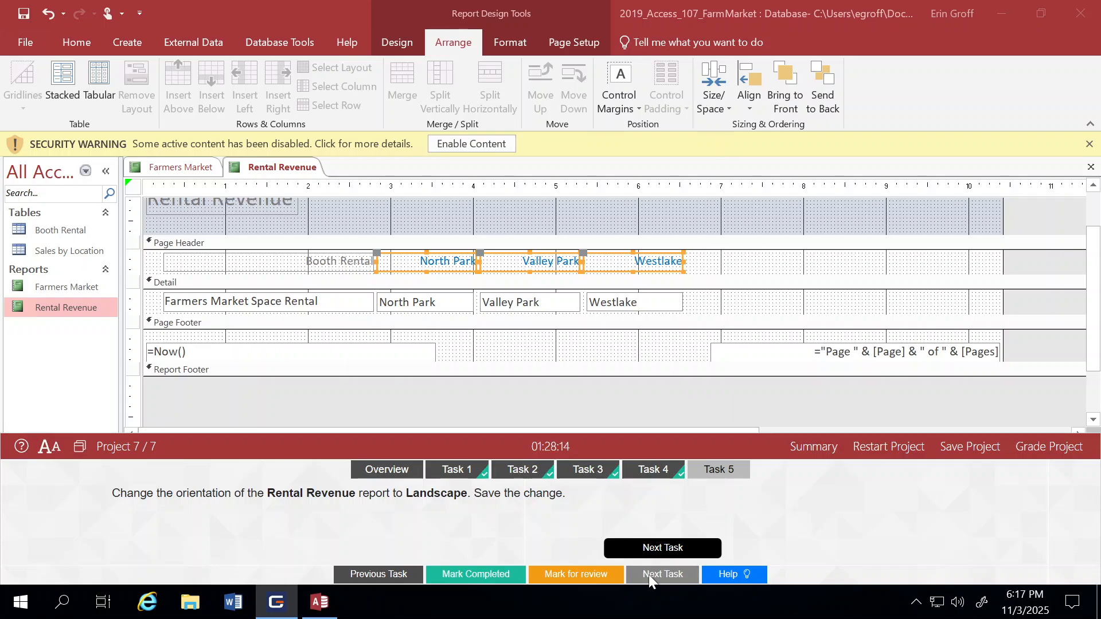
Change the Rental Revenue report's orientation to Landscape and save it, marking Task 5 completed.
left_click(502, 41)
left_click(401, 42)
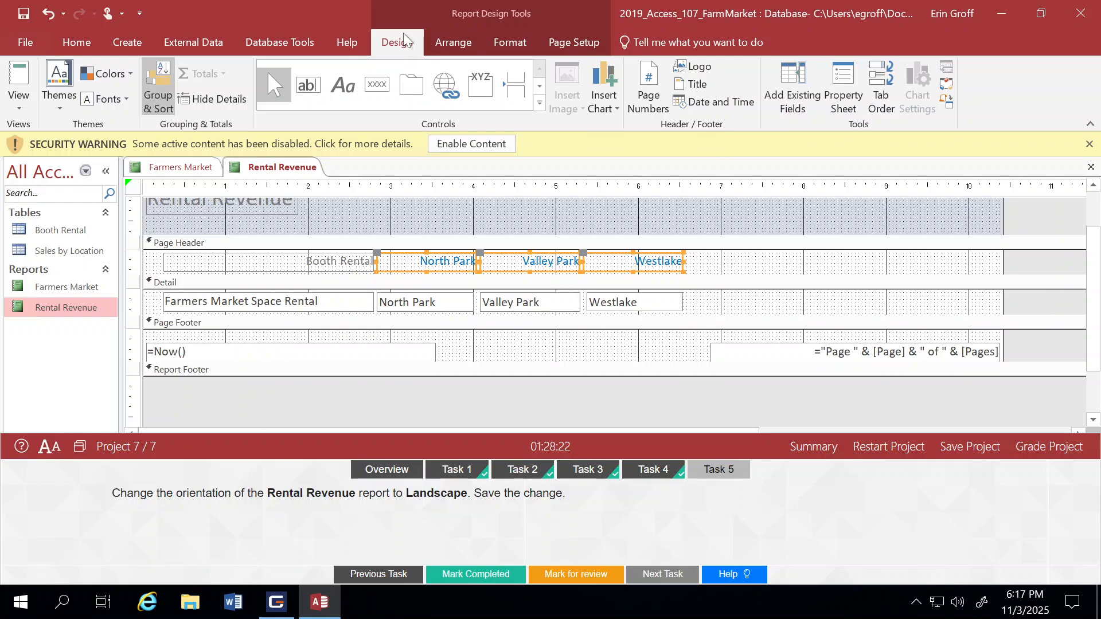
left_click(558, 45)
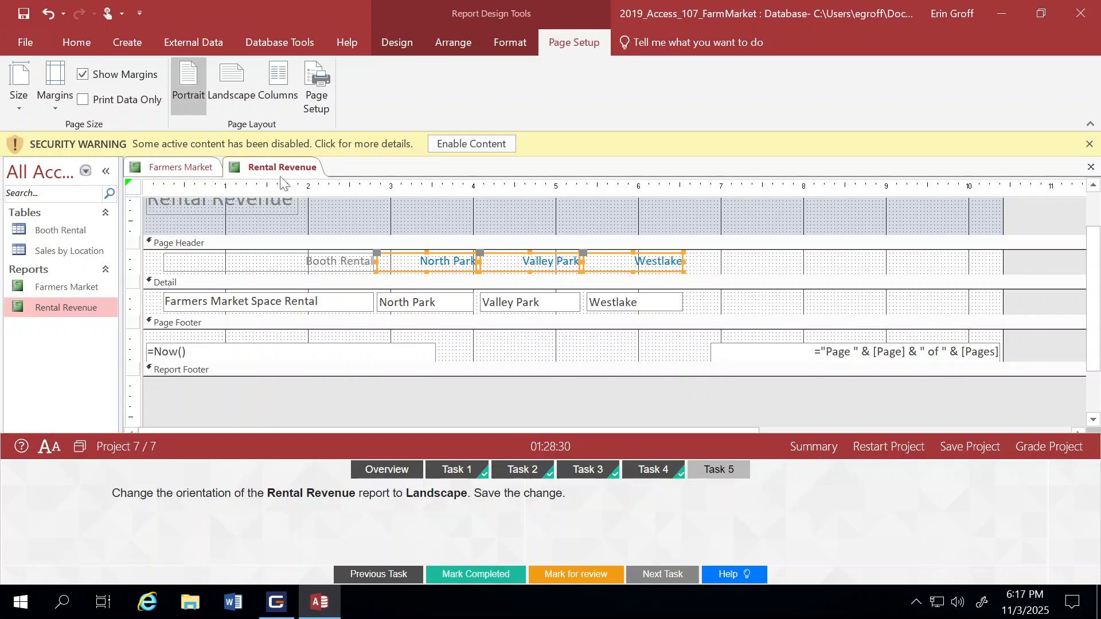
left_click(224, 82)
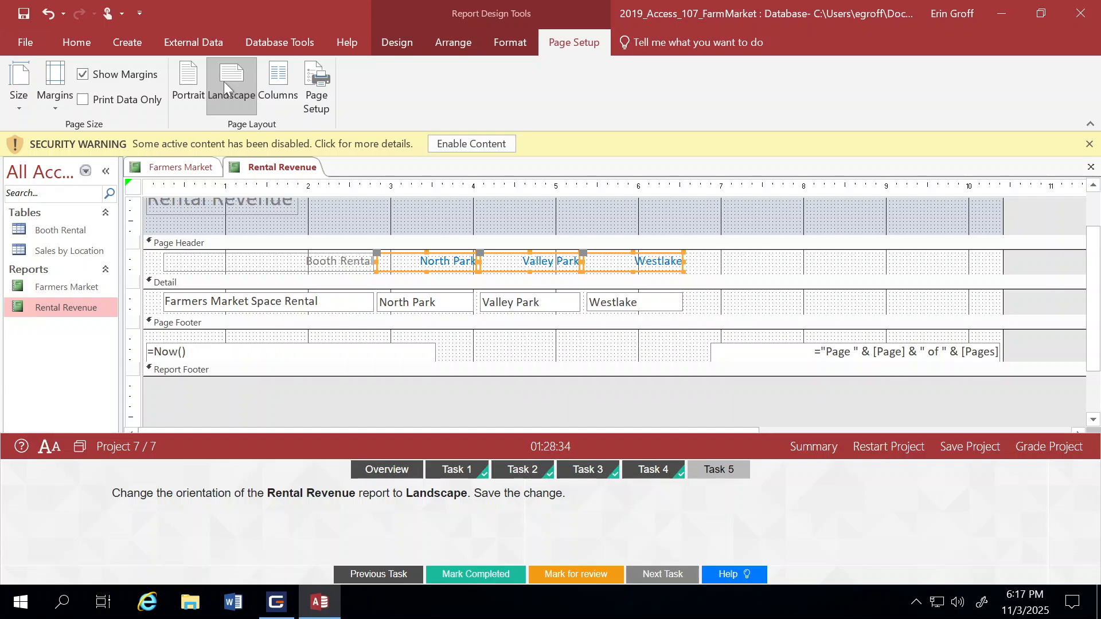
left_click(464, 573)
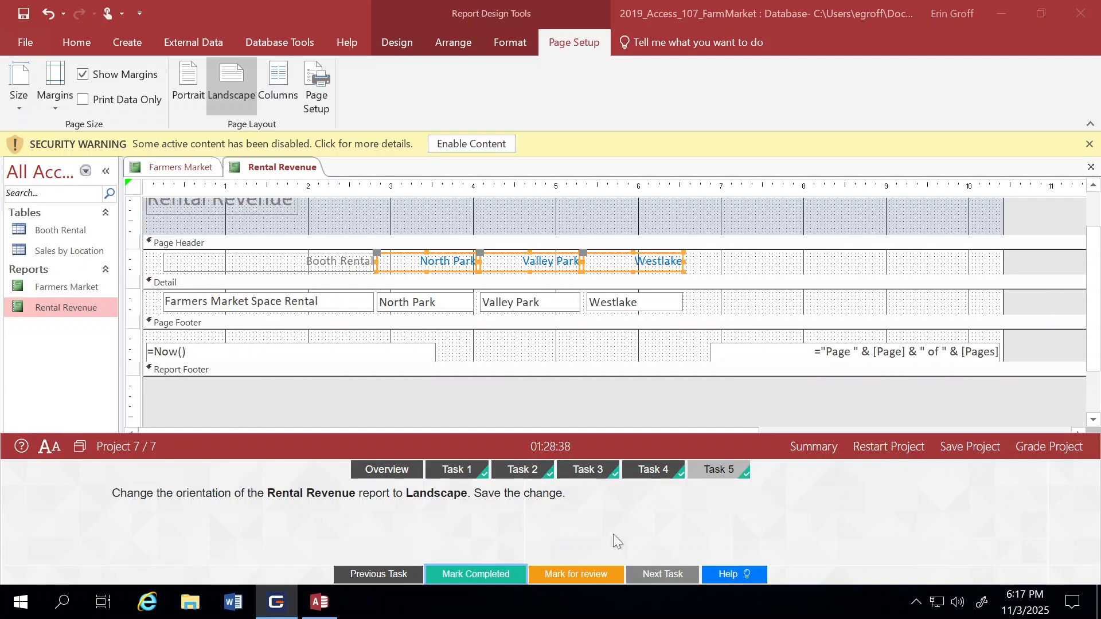
left_click(24, 14)
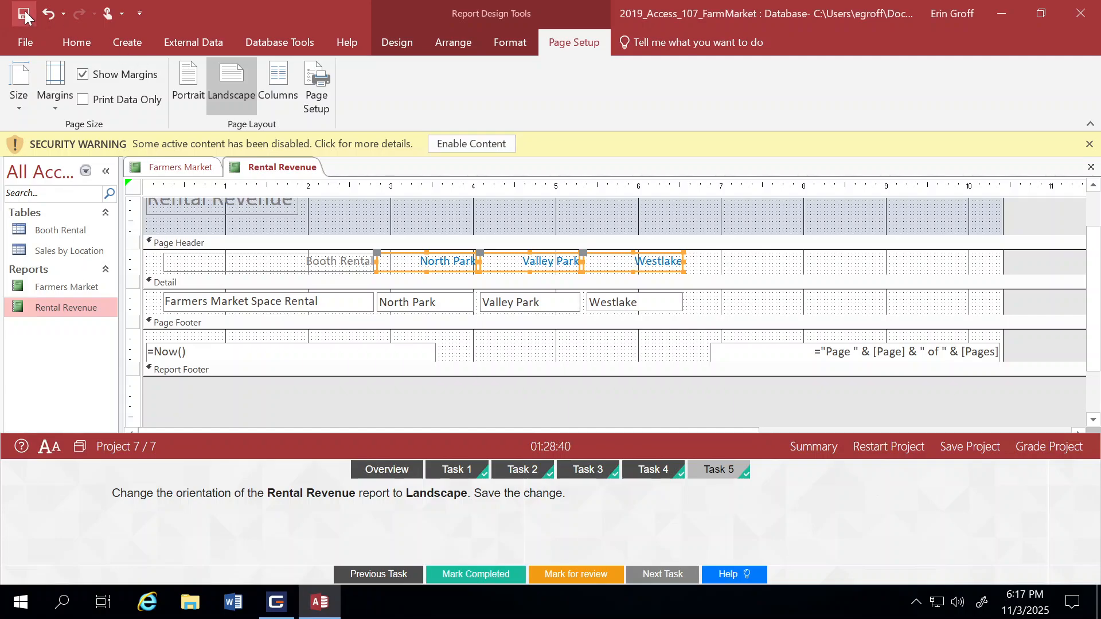
Grade the Farm Market project and choose to retry it, returning to Task 1.
left_click(1059, 450)
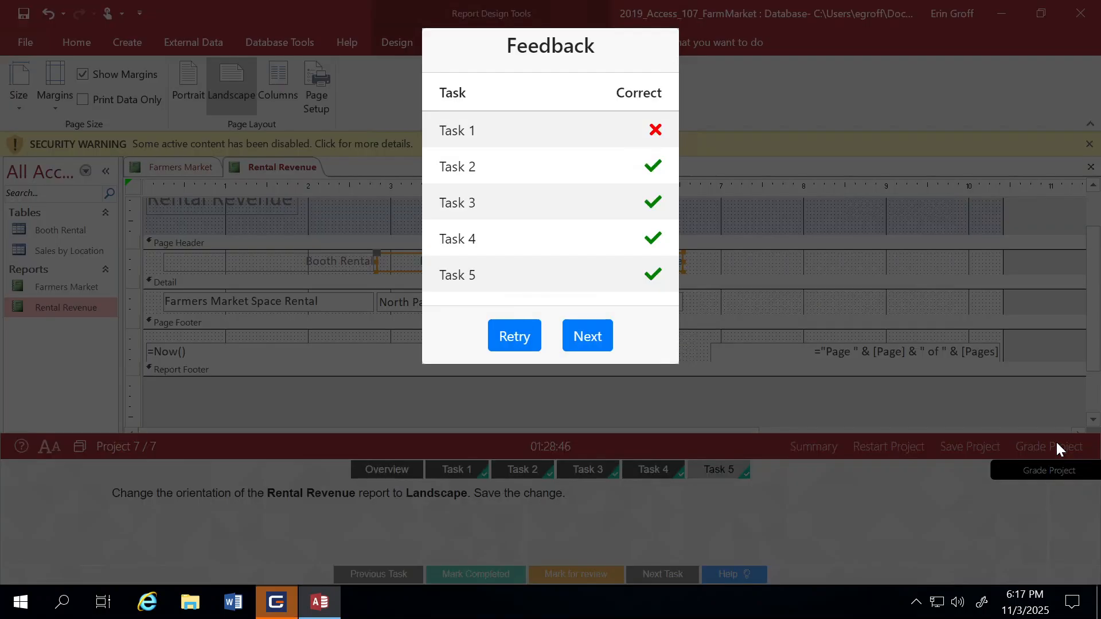
left_click(514, 341)
left_click(613, 389)
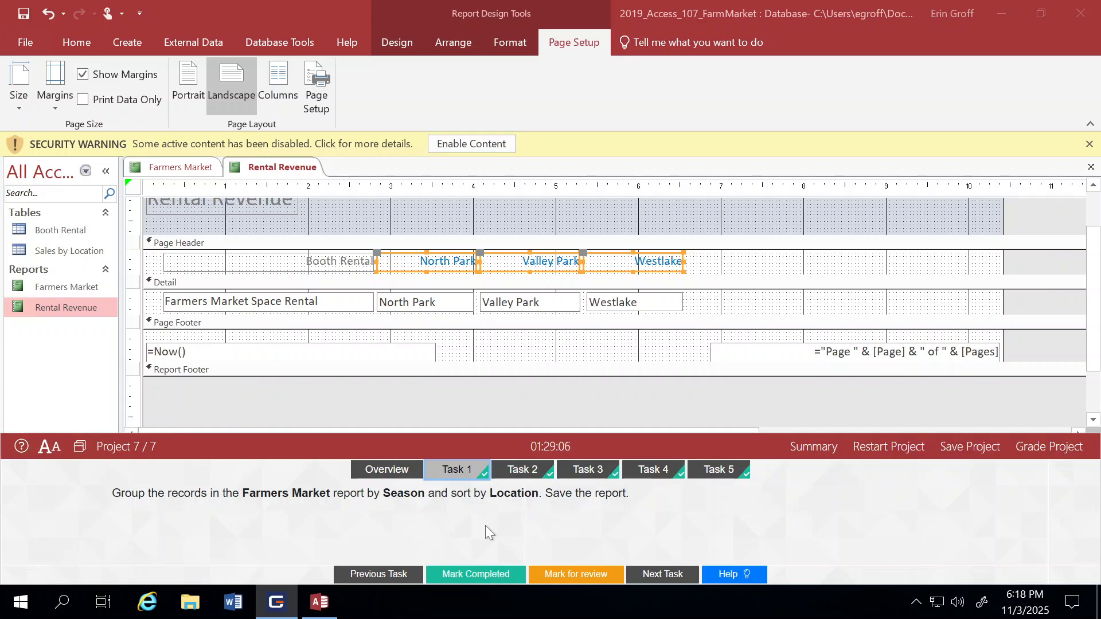
Change the grouping field of the Farmers Market report to Season.
left_click(184, 168)
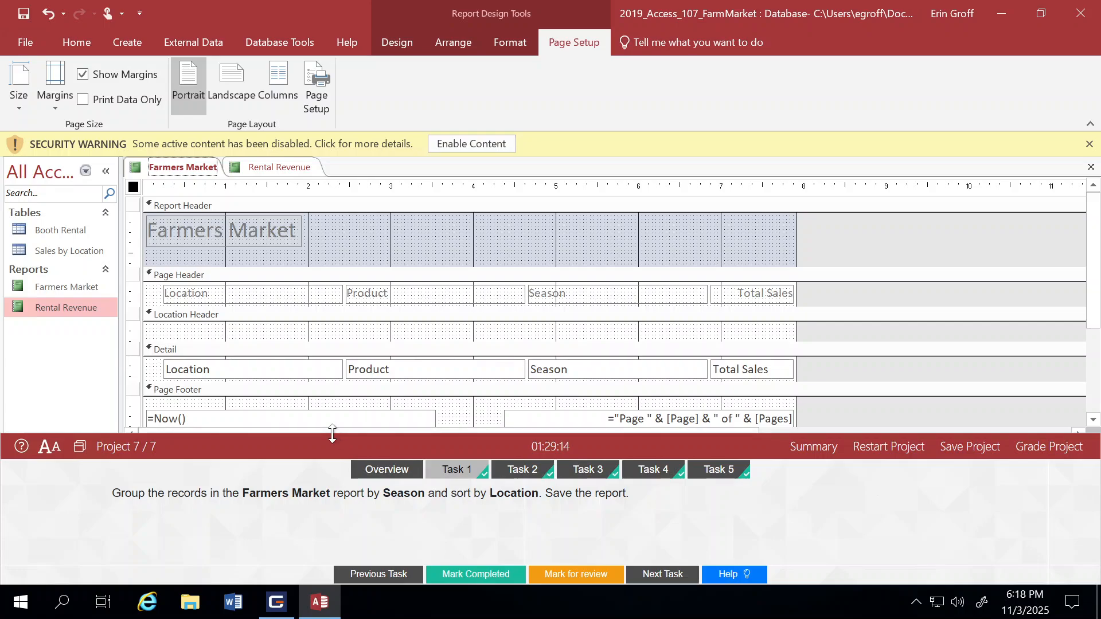
left_click_drag(332, 433, 328, 588)
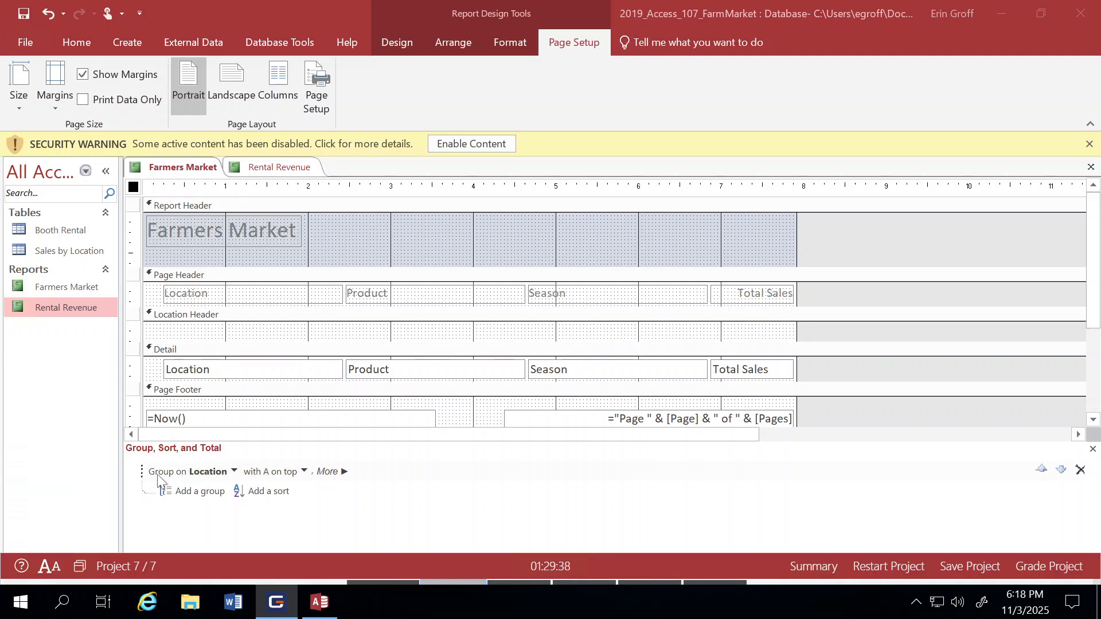
left_click(234, 472)
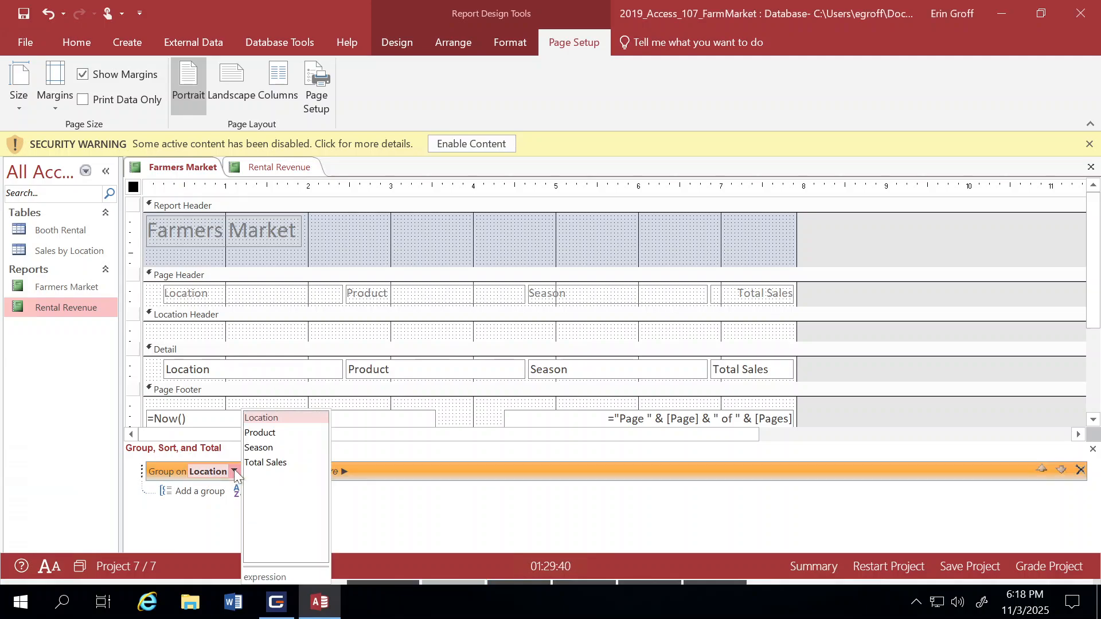
left_click(274, 450)
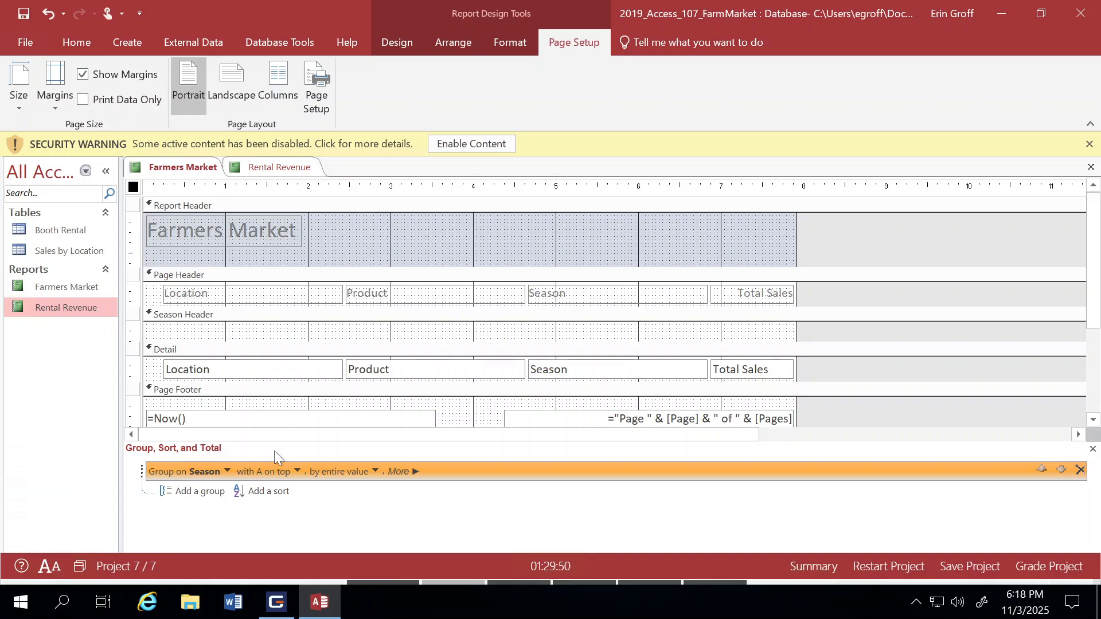
Add a sort by Location beneath the Season group and save the Farmers Market report.
left_click(256, 491)
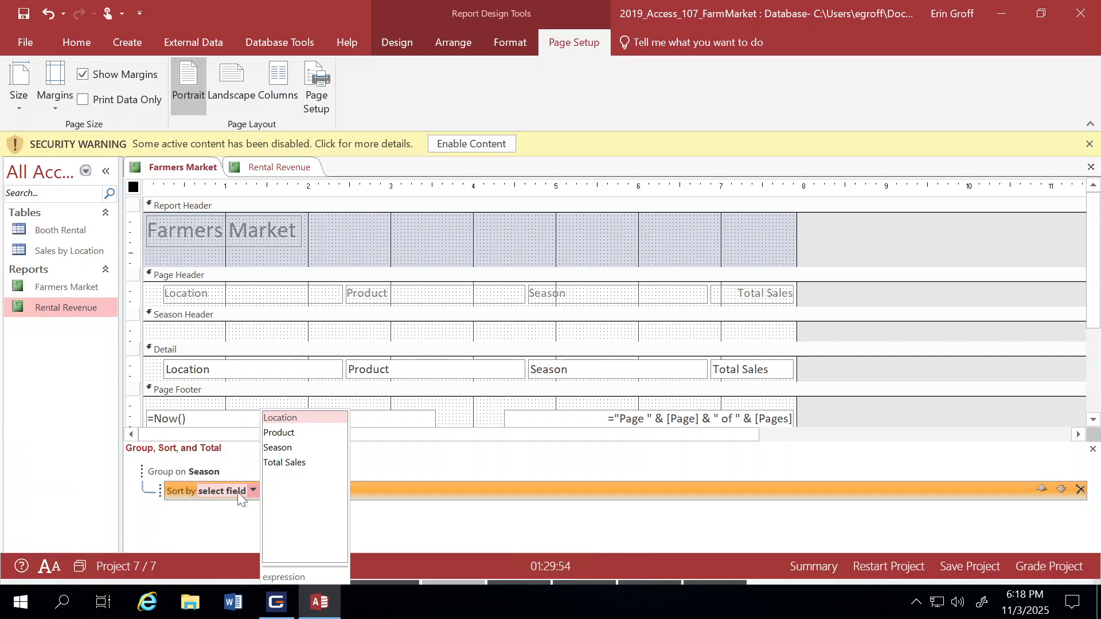
left_click(276, 419)
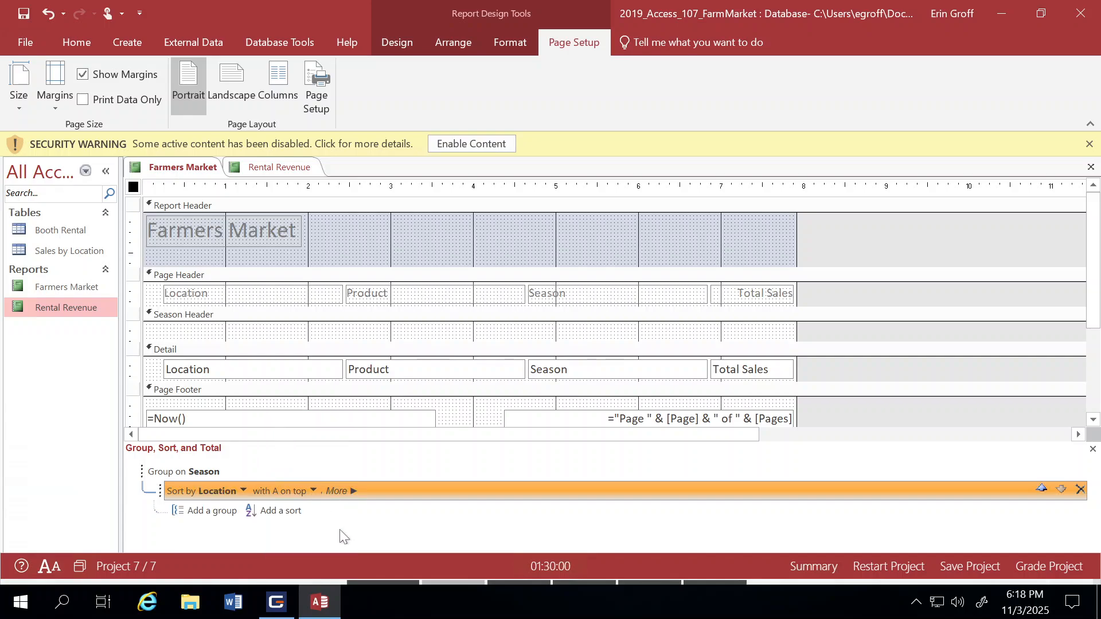
left_click(24, 14)
Grade the Farm Market project again and continue from the feedback to the exam summary.
left_click(431, 583)
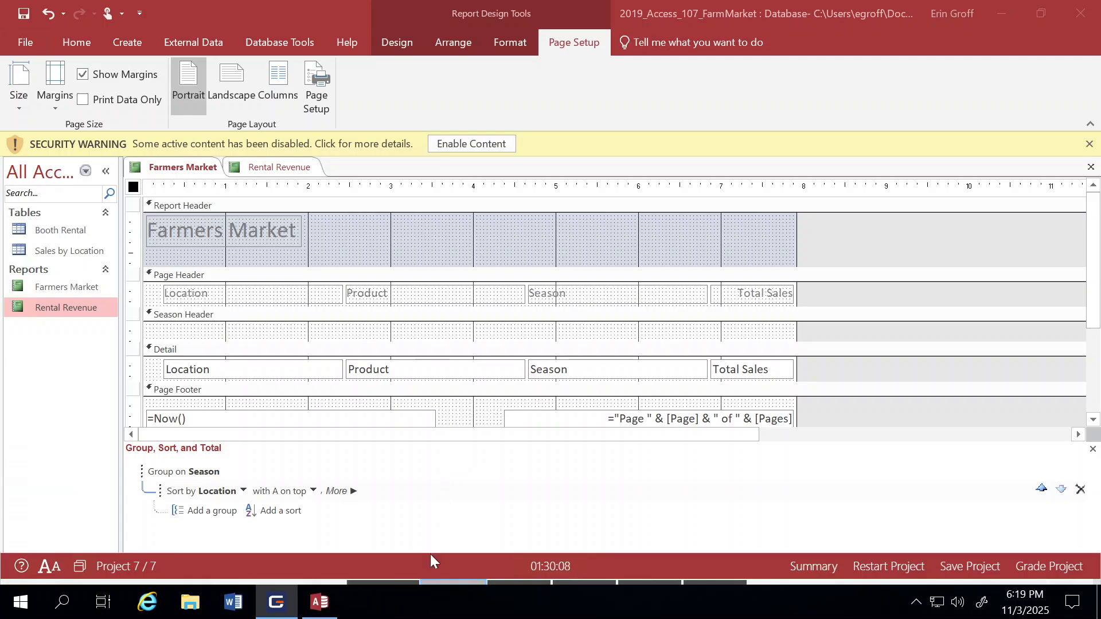
left_click_drag(429, 554, 433, 415)
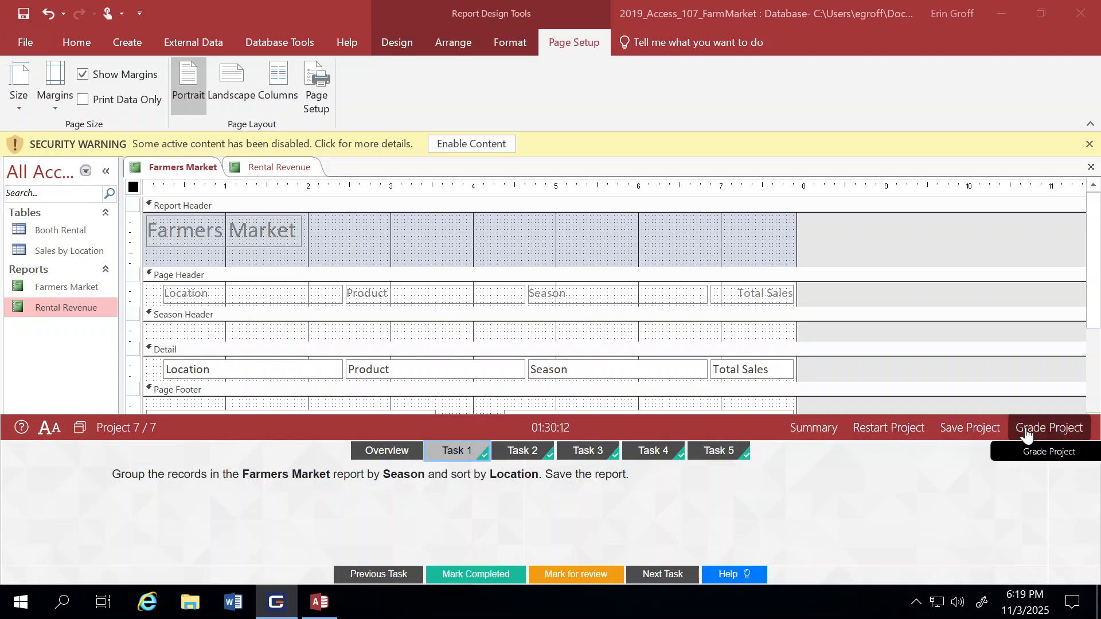
left_click(1026, 435)
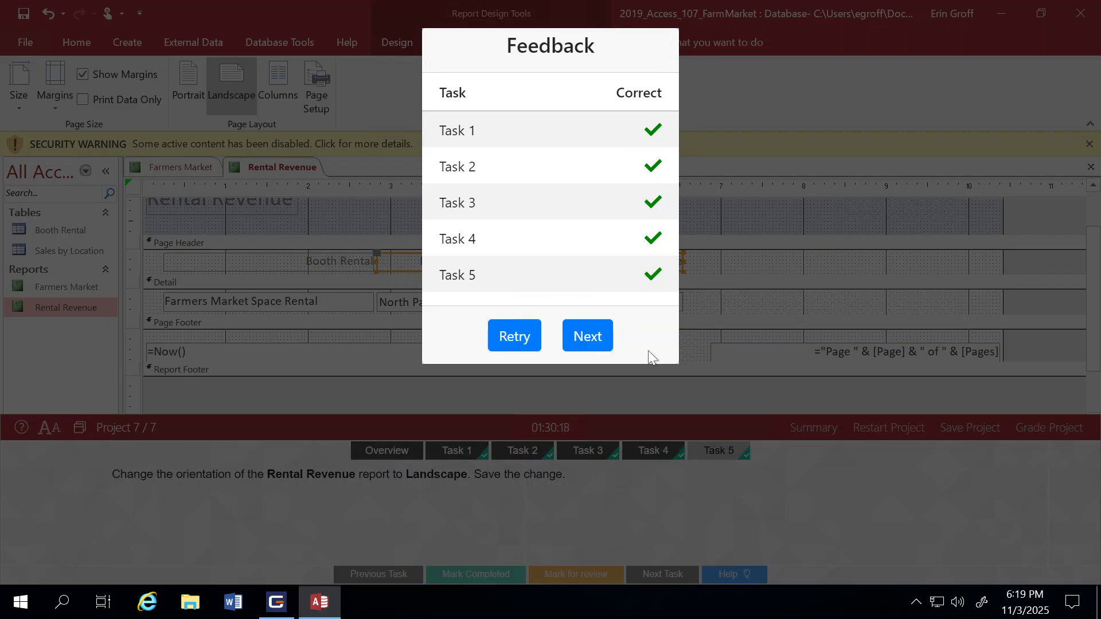
left_click(589, 344)
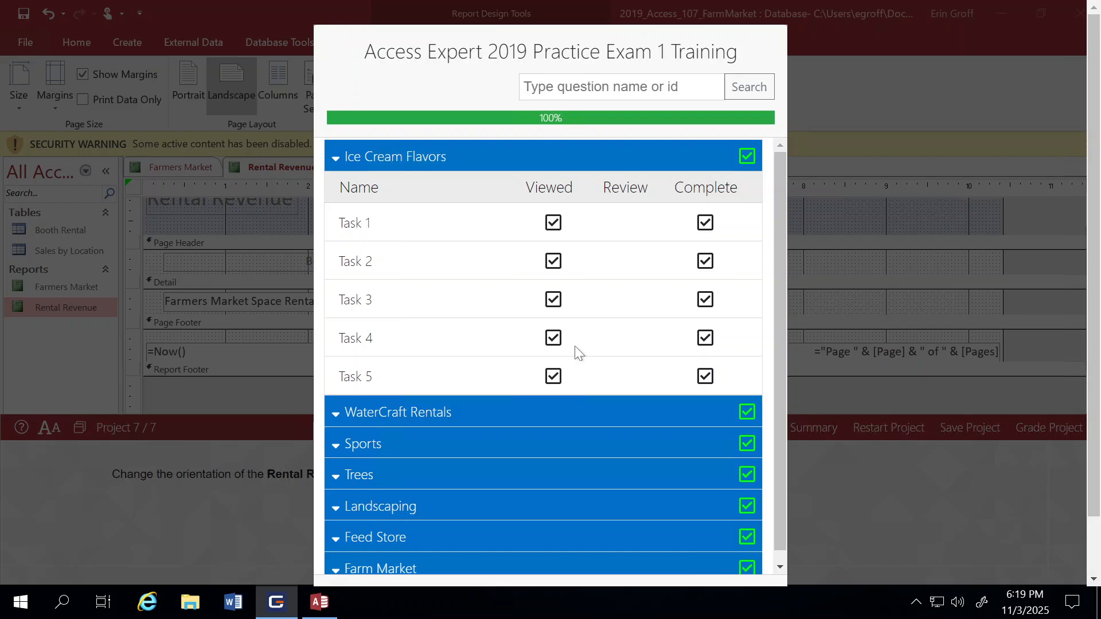
Finish the Access Expert 2019 Practice Exam 1 test and review the score report's details and topic percentages.
scroll(850, 367, "down", 2)
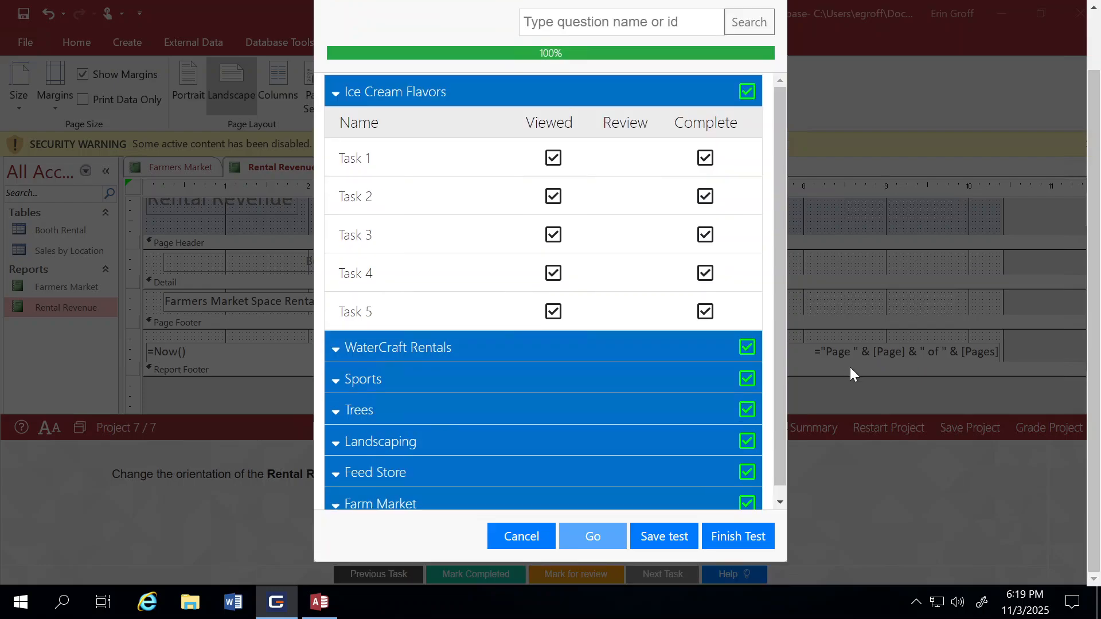
left_click(732, 550)
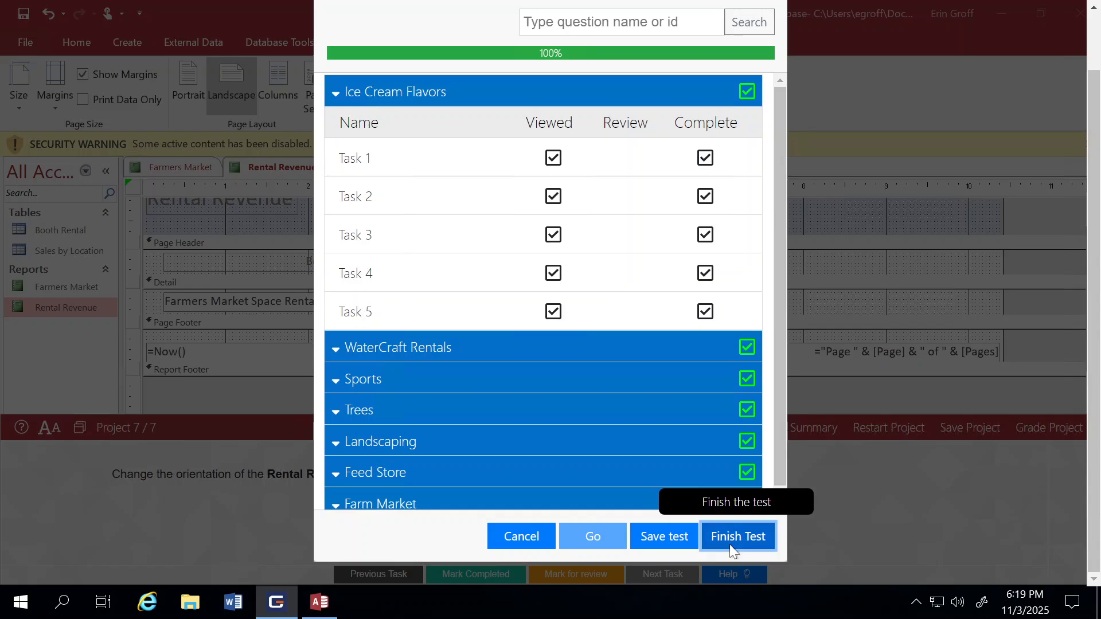
left_click(617, 373)
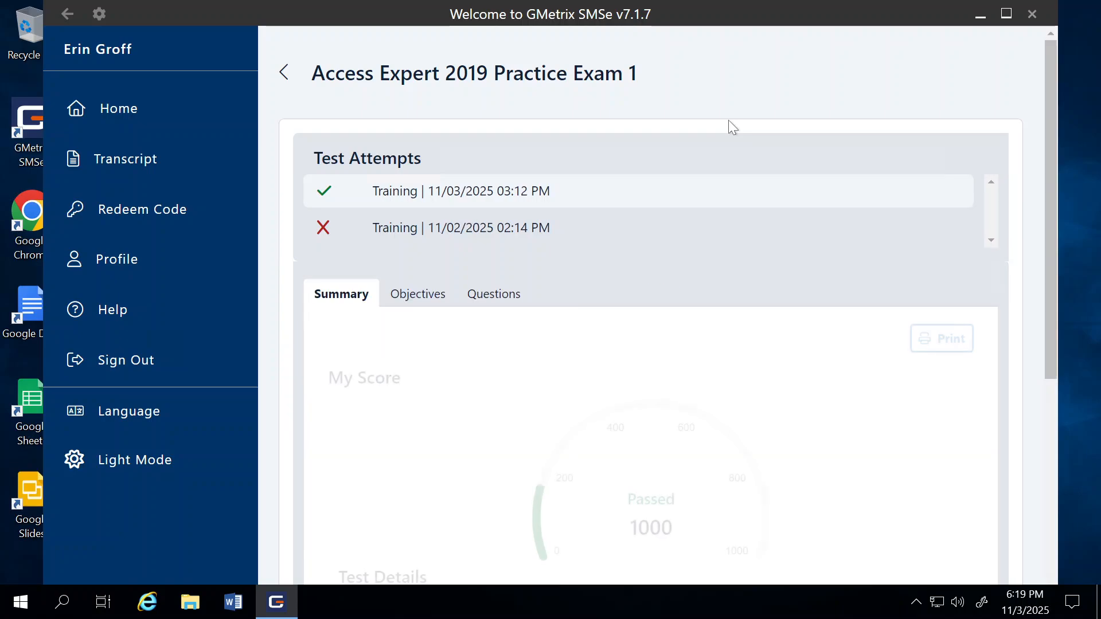
scroll(843, 441, "down", 5)
scroll(847, 446, "down", 1)
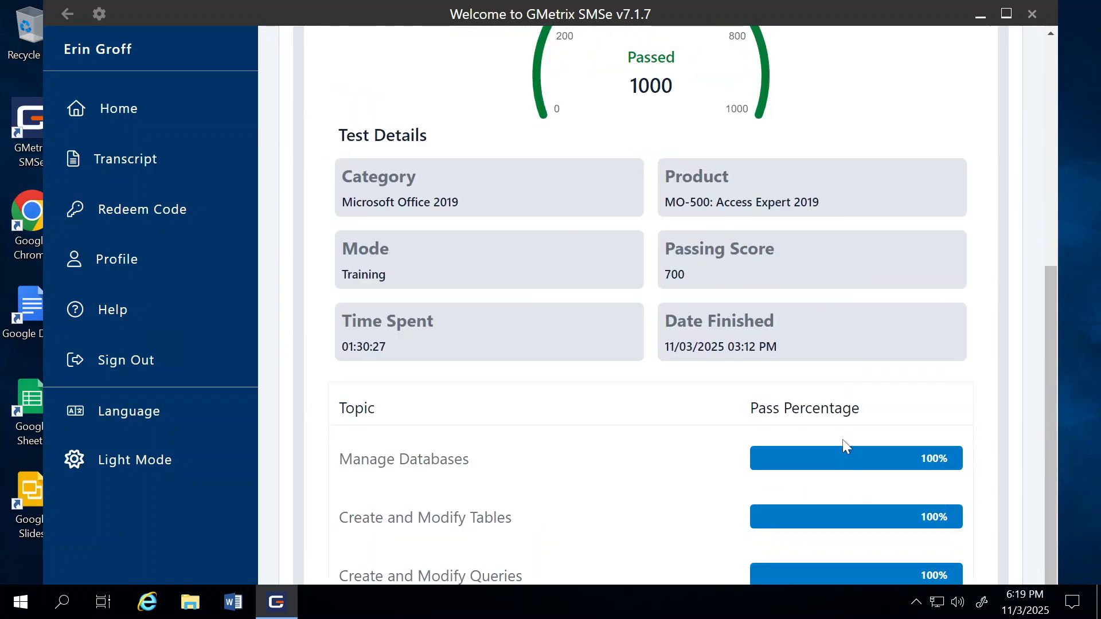